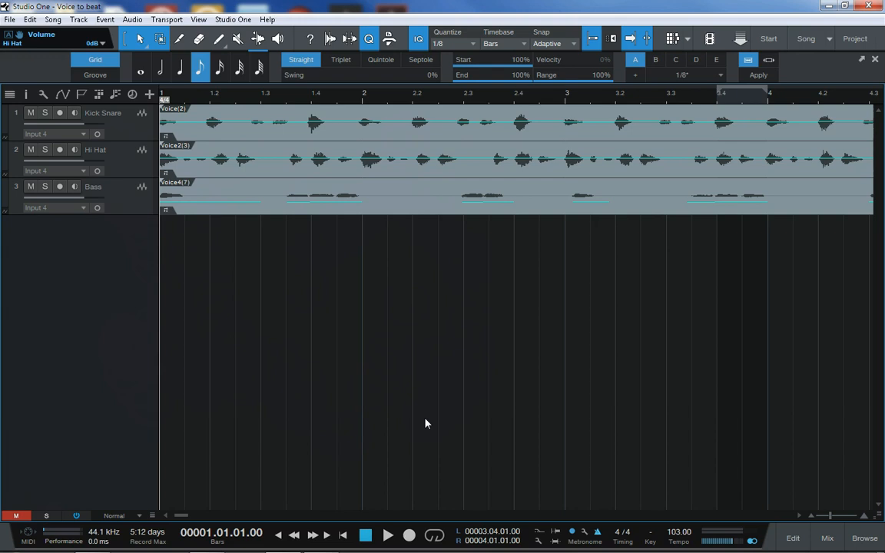
# Play the three recorded voice tracks together from the start of the song and stop playback.
pyautogui.click(389, 536)
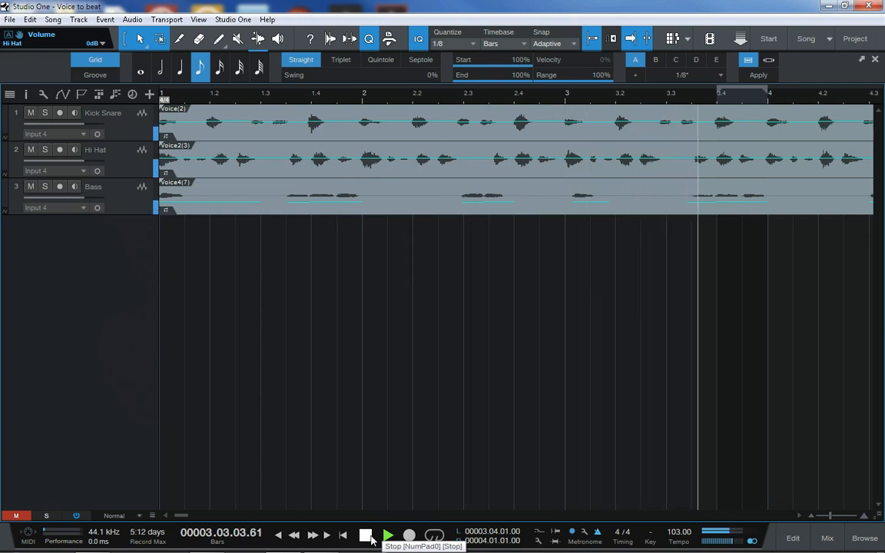
pyautogui.click(372, 540)
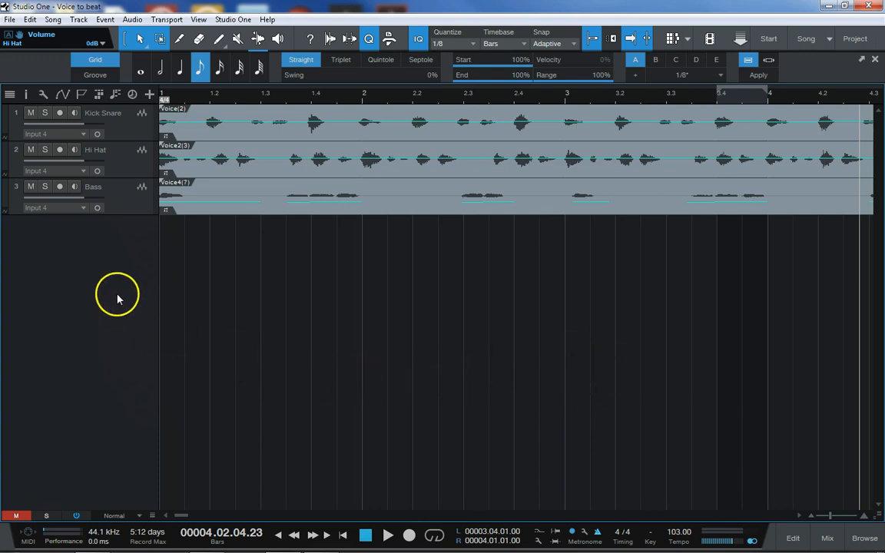
# Open the Kick Snare track's audio event for editing with Melodyne.
pyautogui.click(236, 142)
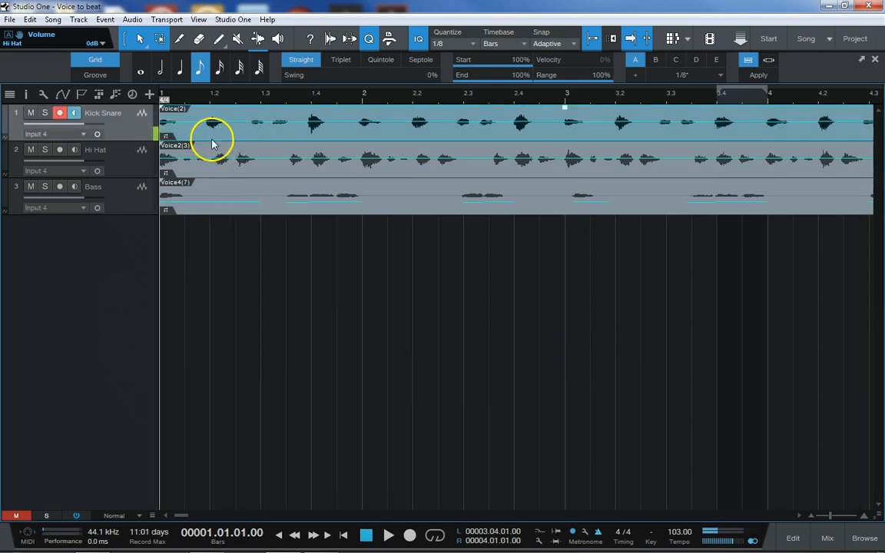
pyautogui.rightClick(213, 140)
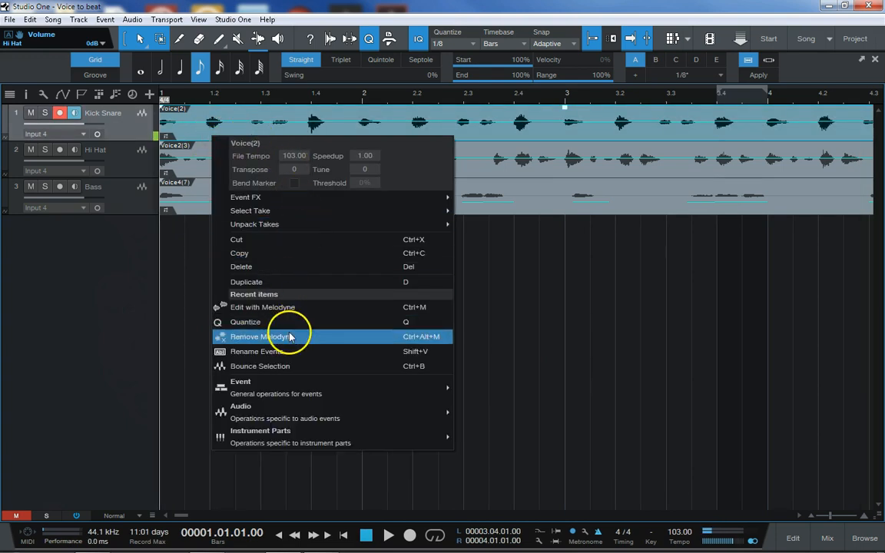
pyautogui.click(284, 306)
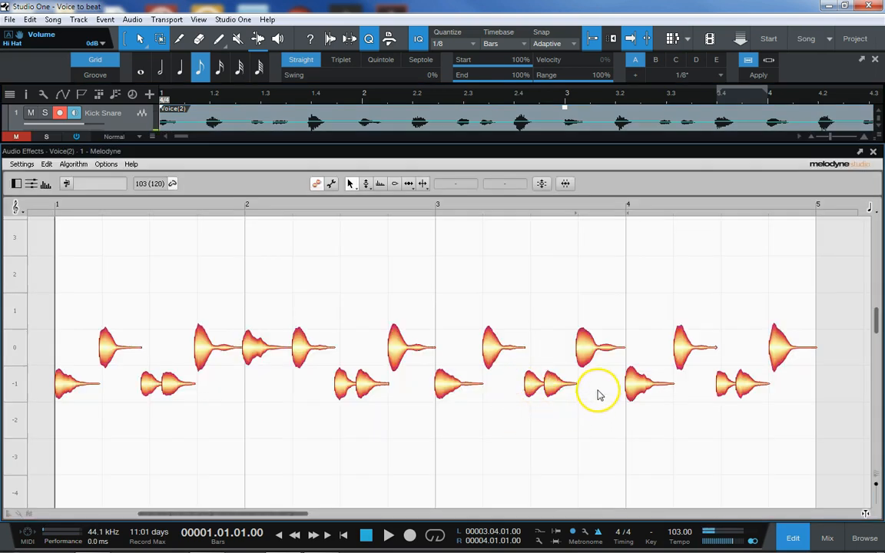
pyautogui.moveTo(490, 167); pyautogui.dragTo(506, 138)
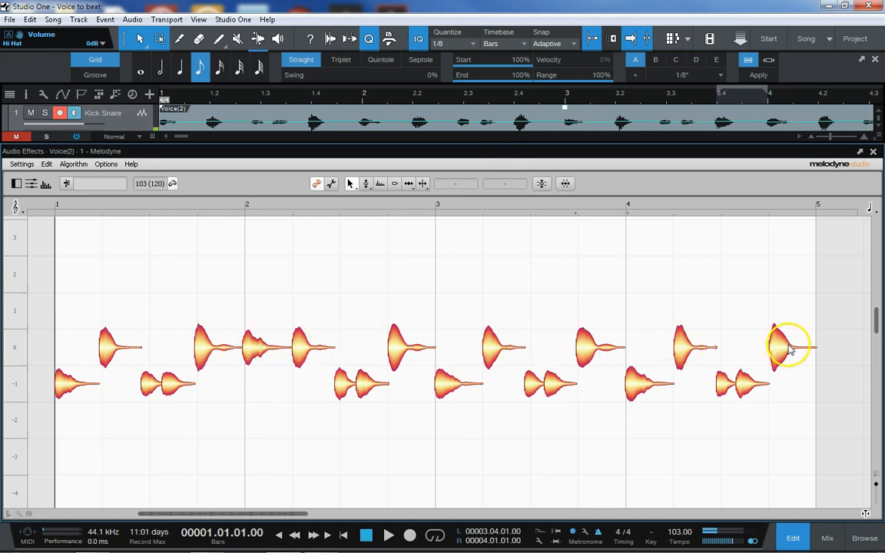
# Move the misplaced kick hit at the start of bar 2 down to row -1 with the other kicks.
pyautogui.click(66, 383)
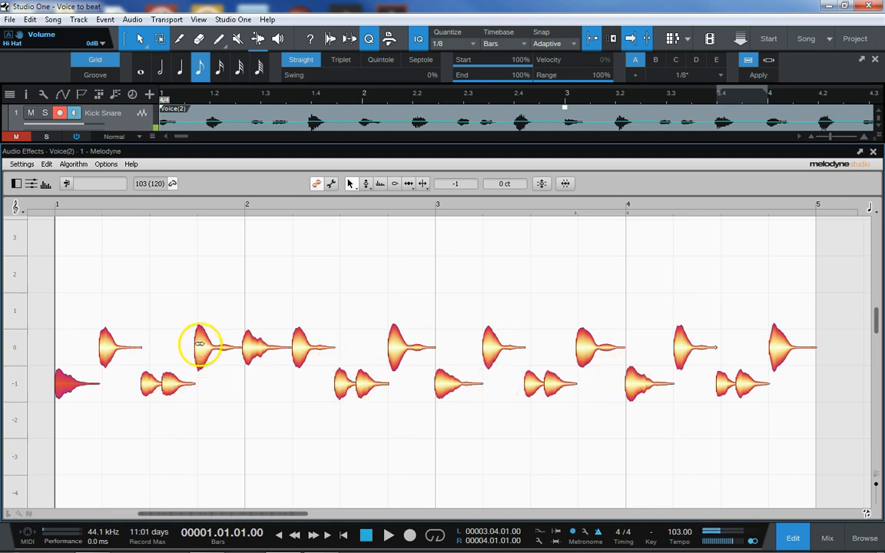
pyautogui.moveTo(201, 346); pyautogui.dragTo(247, 352)
pyautogui.click(248, 352)
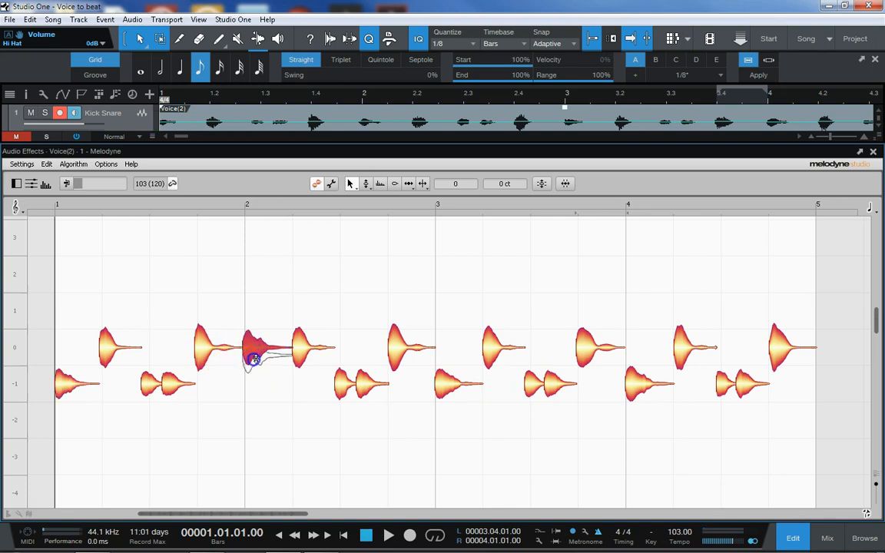
pyautogui.moveTo(250, 355); pyautogui.dragTo(259, 383)
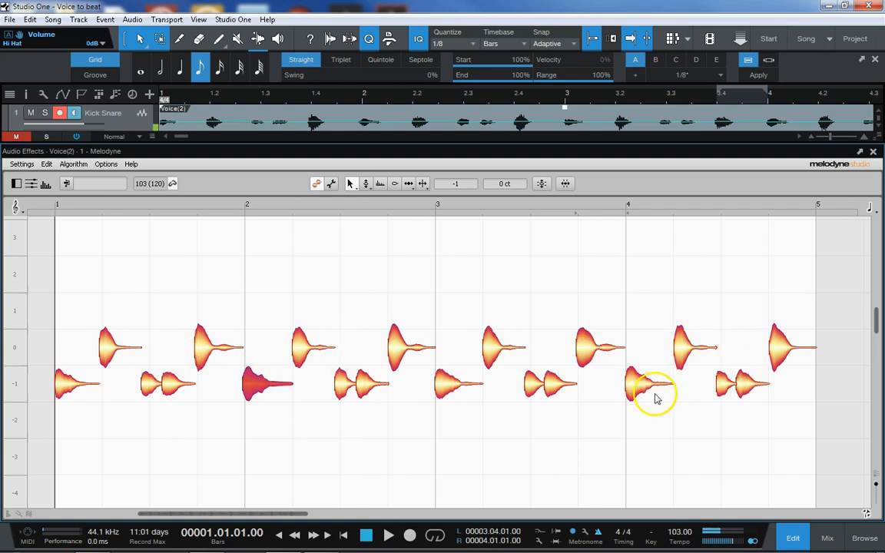
# Look at Melodyne's Save as MIDI option for the Kick Snare event without exporting.
pyautogui.click(11, 164)
pyautogui.click(14, 183)
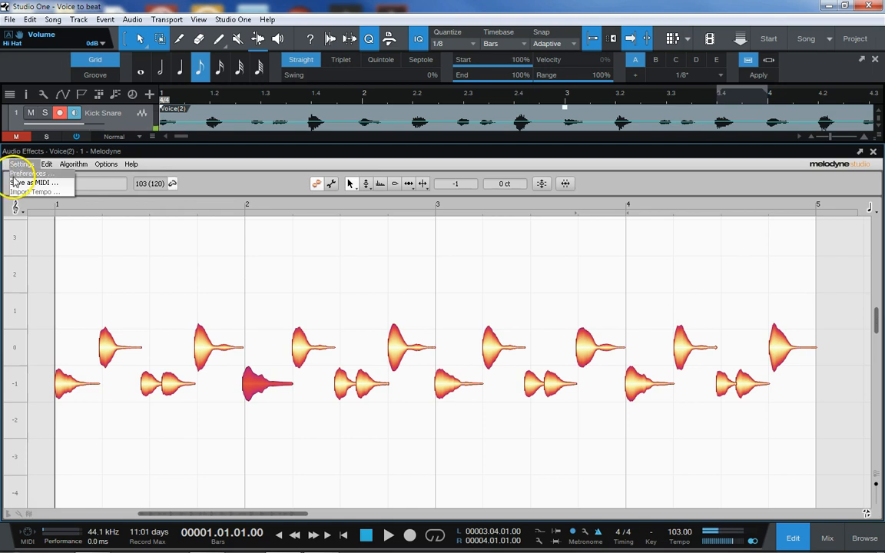
pyautogui.click(220, 159)
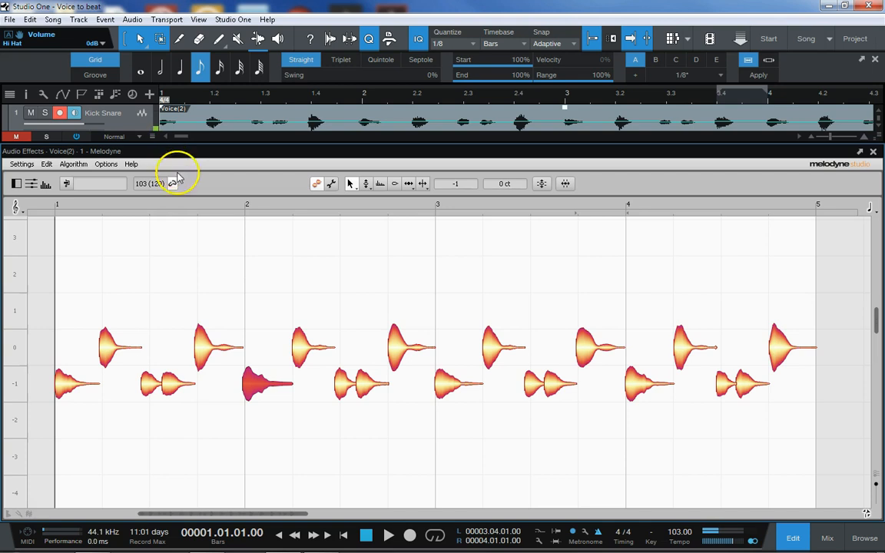
# Try redetecting the Kick Snare event with the Melodic algorithm, and undo the change.
pyautogui.click(72, 165)
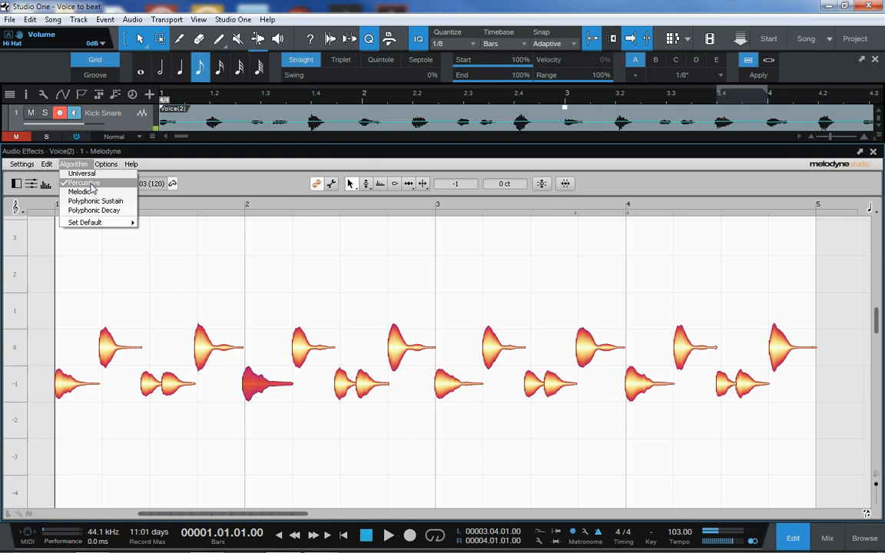
pyautogui.click(86, 192)
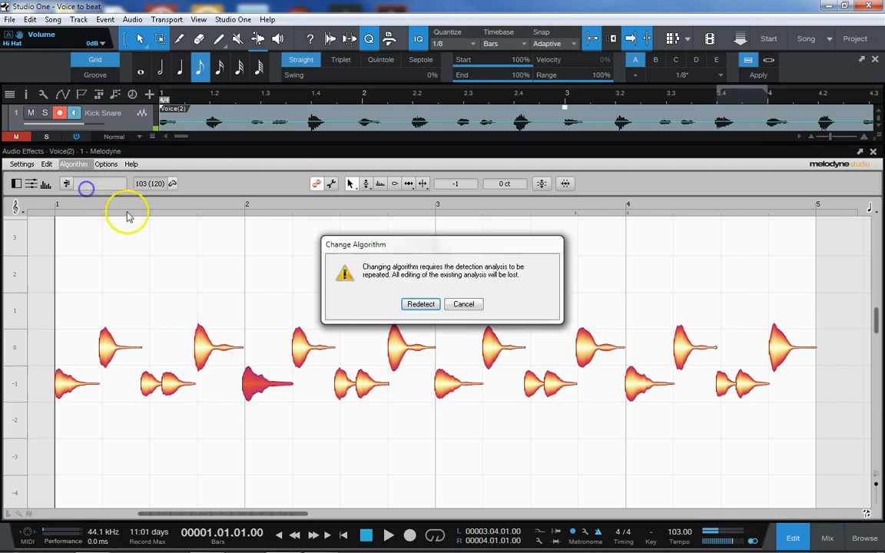
pyautogui.click(419, 304)
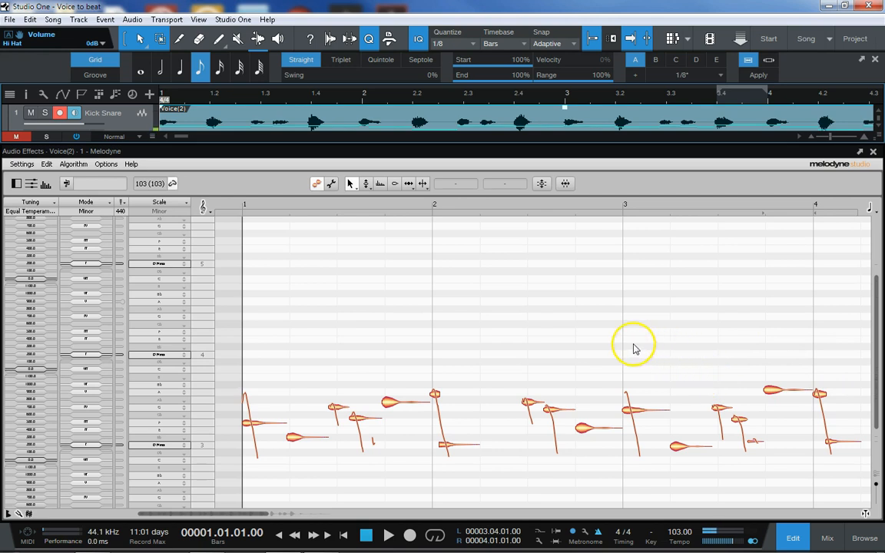
pyautogui.click(46, 164)
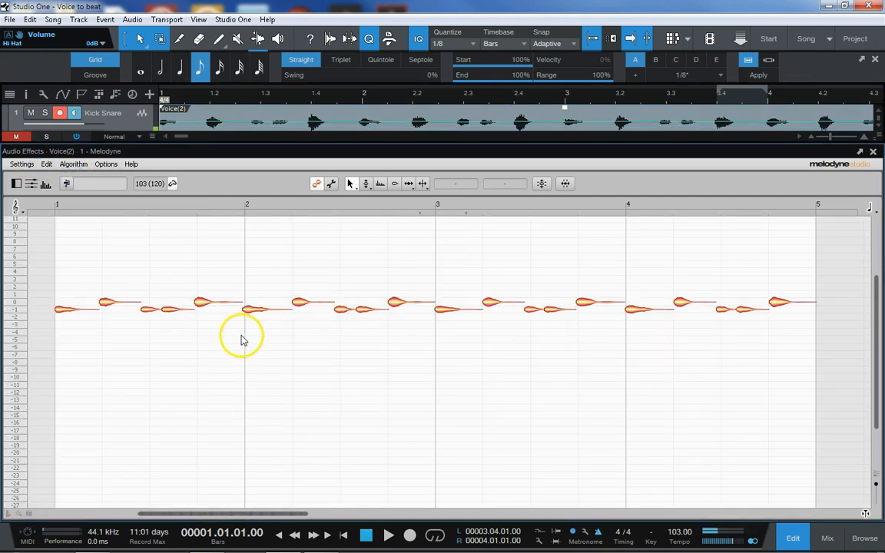
# Recheck the MIDI saving option and close the Melodyne editor of the Kick Snare event.
pyautogui.click(18, 164)
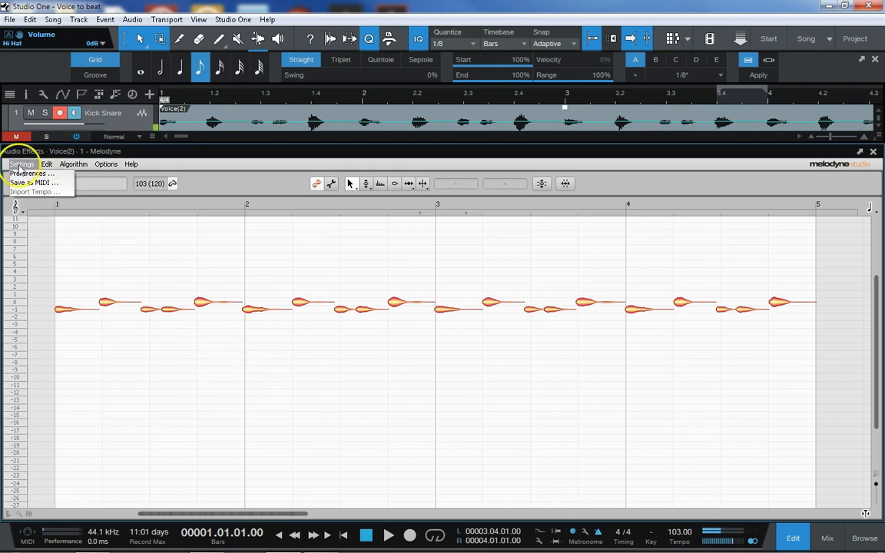
pyautogui.click(873, 153)
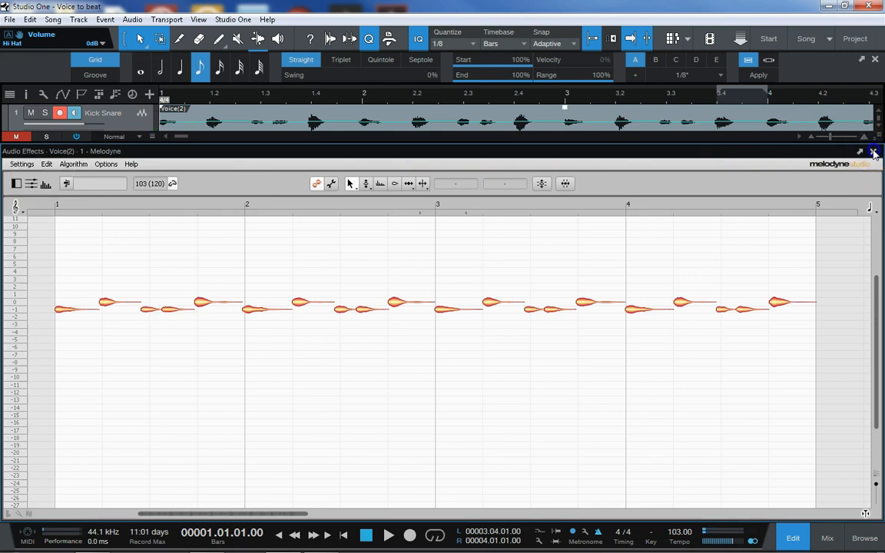
pyautogui.click(874, 152)
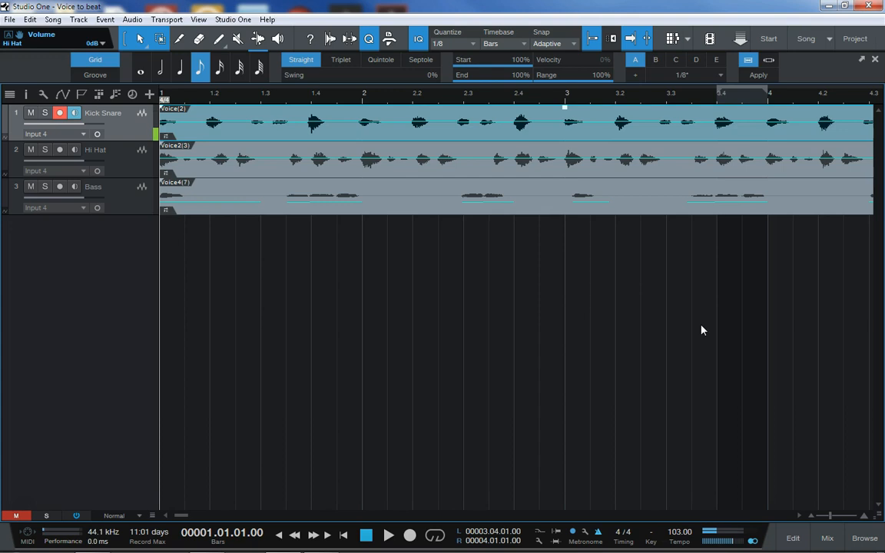
# Open the Hi Hat track's audio event for editing with Melodyne.
pyautogui.click(226, 169)
pyautogui.rightClick(235, 173)
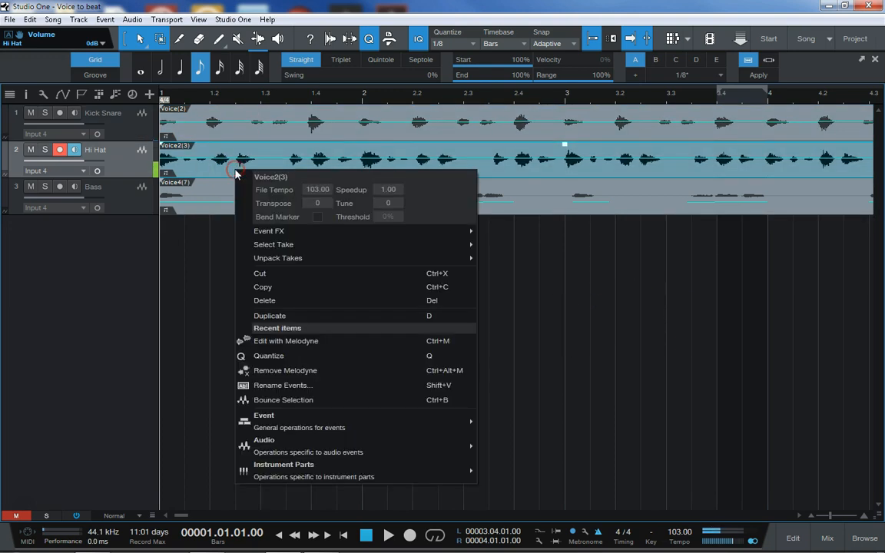
pyautogui.click(370, 341)
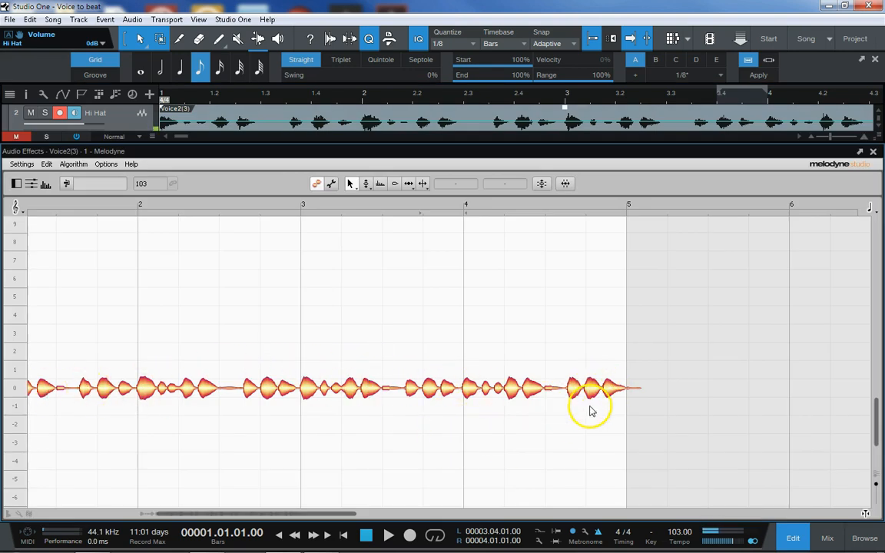
# Check the Hi Hat event's detection algorithm and Melodyne's settings options without changing them.
pyautogui.click(71, 164)
pyautogui.click(67, 164)
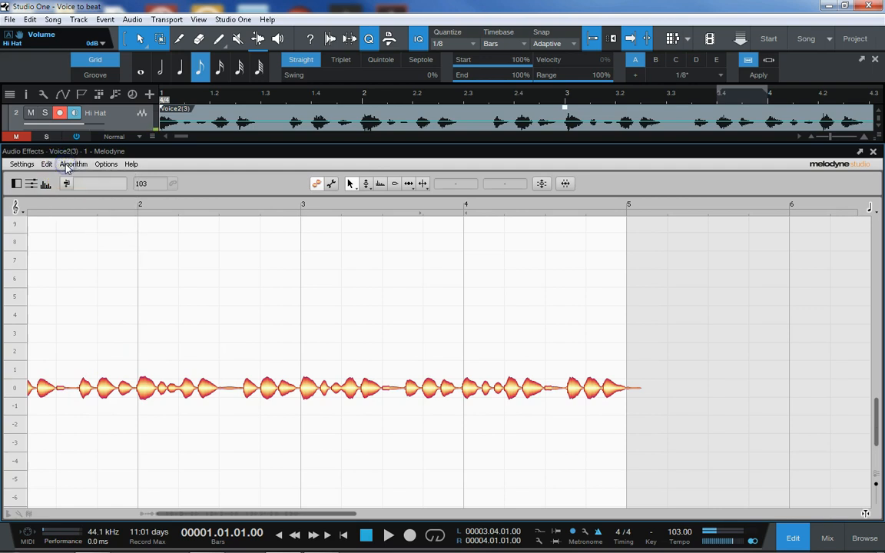
pyautogui.click(73, 164)
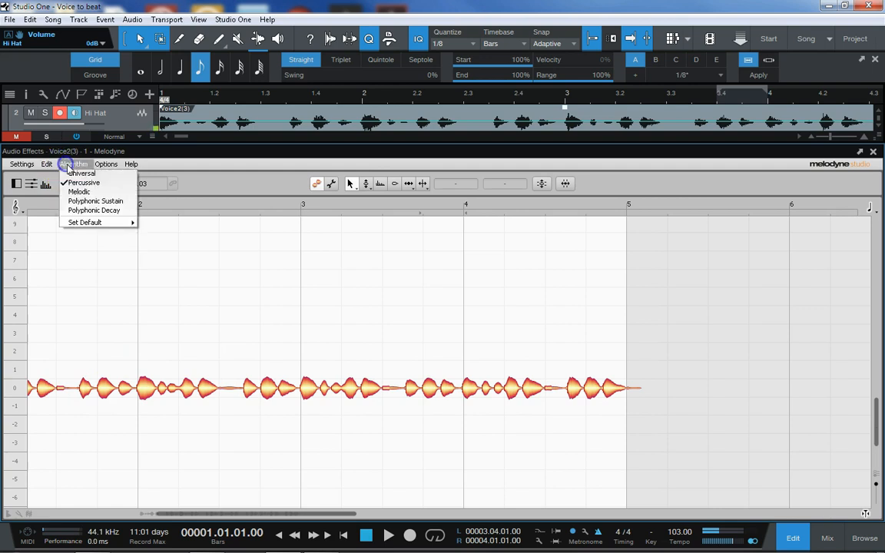
pyautogui.click(235, 166)
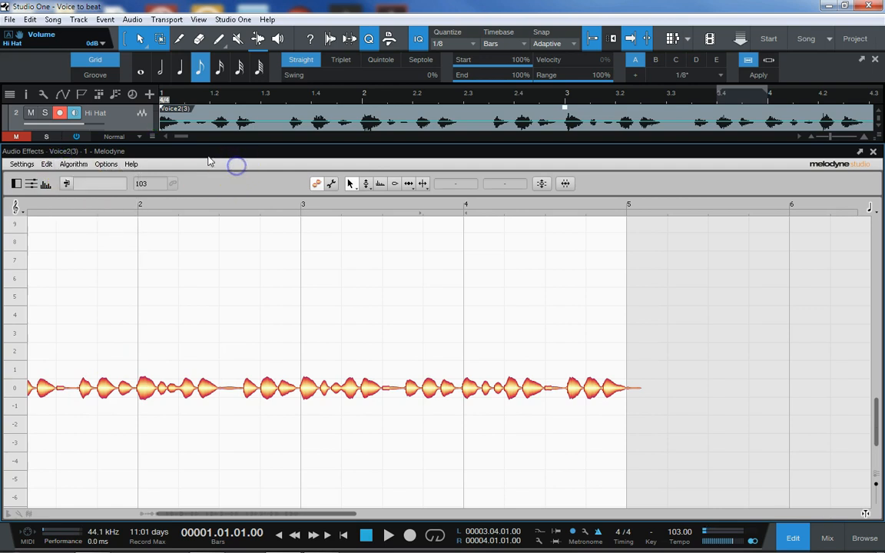
pyautogui.click(23, 165)
pyautogui.click(251, 163)
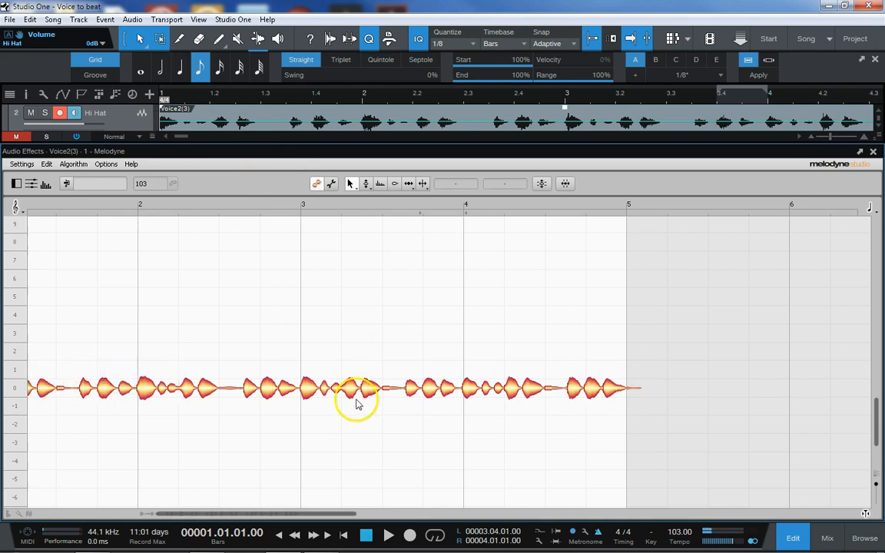
# Examine the groove reference and intensity options for quantizing the Hi Hat notes' timing, and cancel.
pyautogui.click(565, 183)
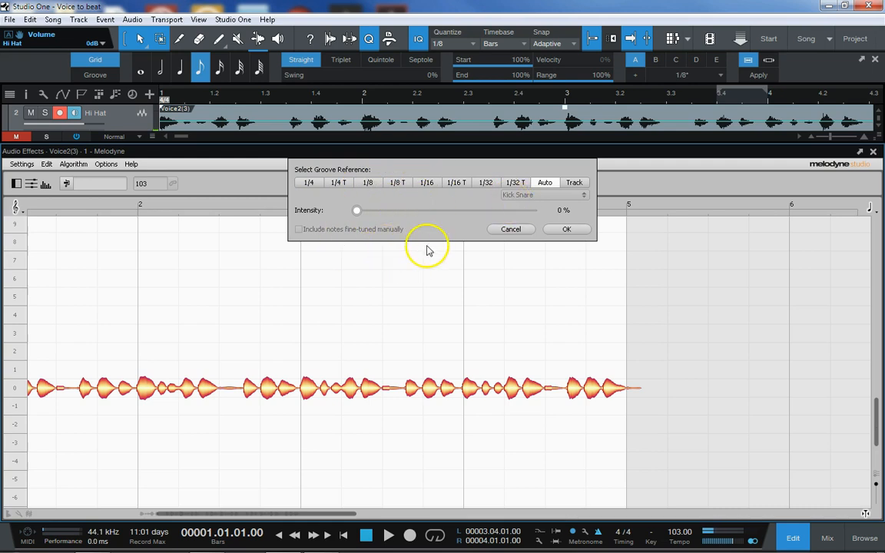
pyautogui.click(509, 228)
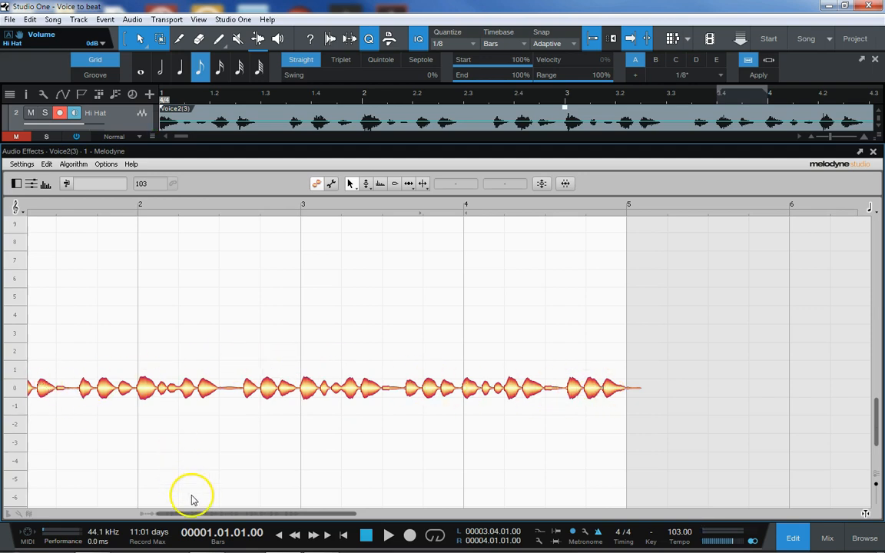
# Review the whole Hi Hat pattern and the Save as MIDI option, and close its Melodyne editor.
pyautogui.moveTo(201, 510); pyautogui.dragTo(179, 509)
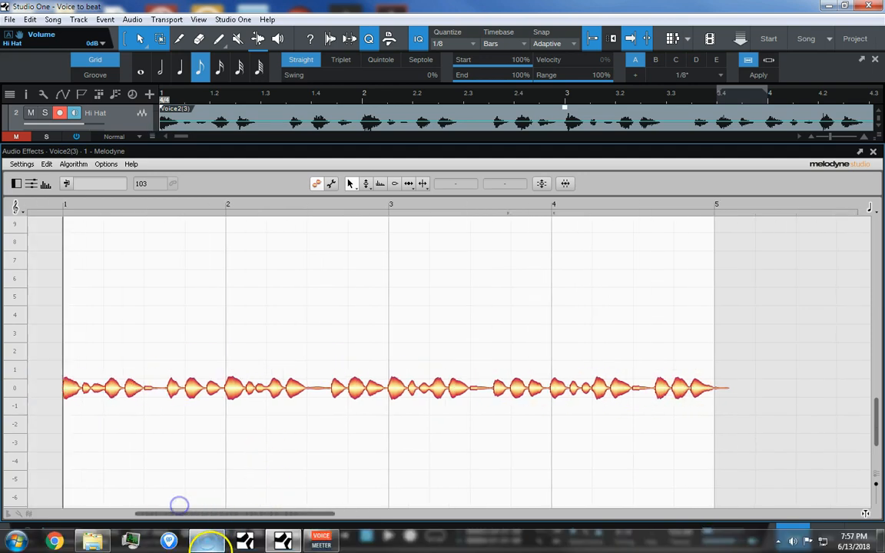
pyautogui.click(26, 165)
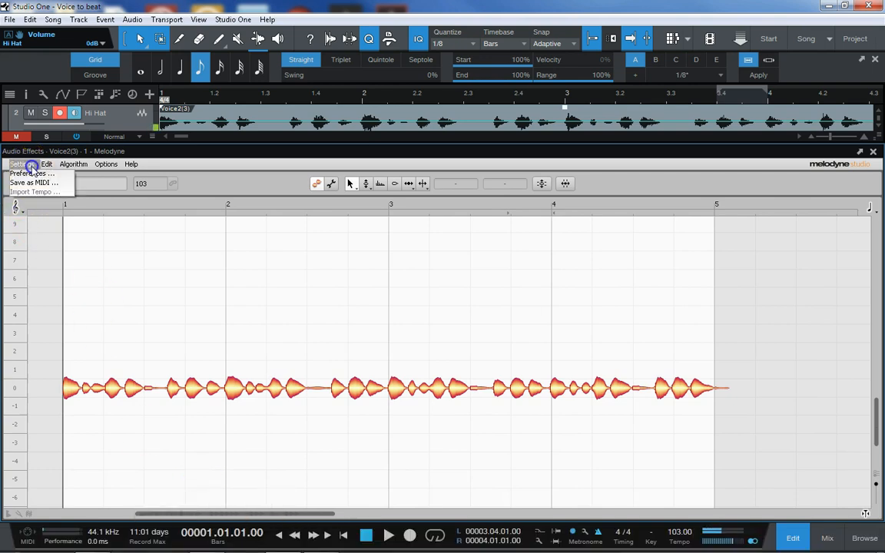
pyautogui.click(873, 152)
pyautogui.click(873, 152)
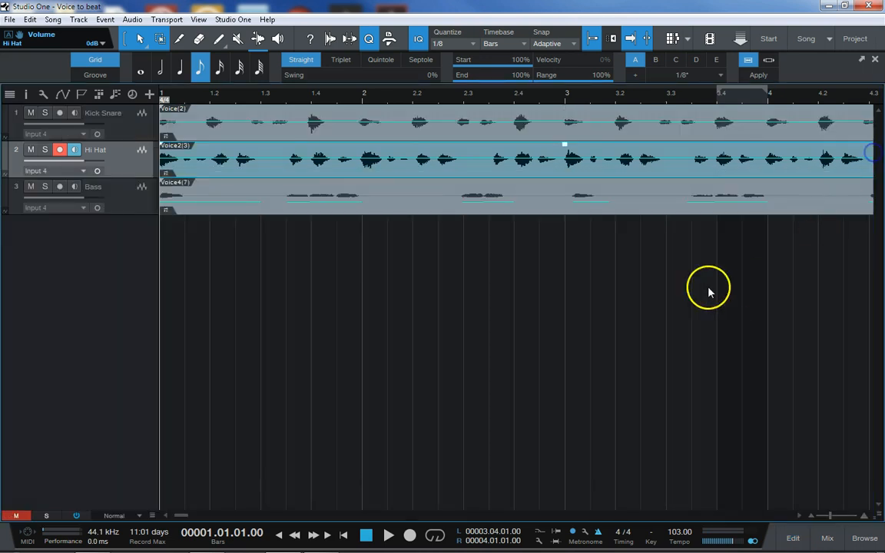
# Open the Bass track's audio event for editing with Melodyne.
pyautogui.click(257, 201)
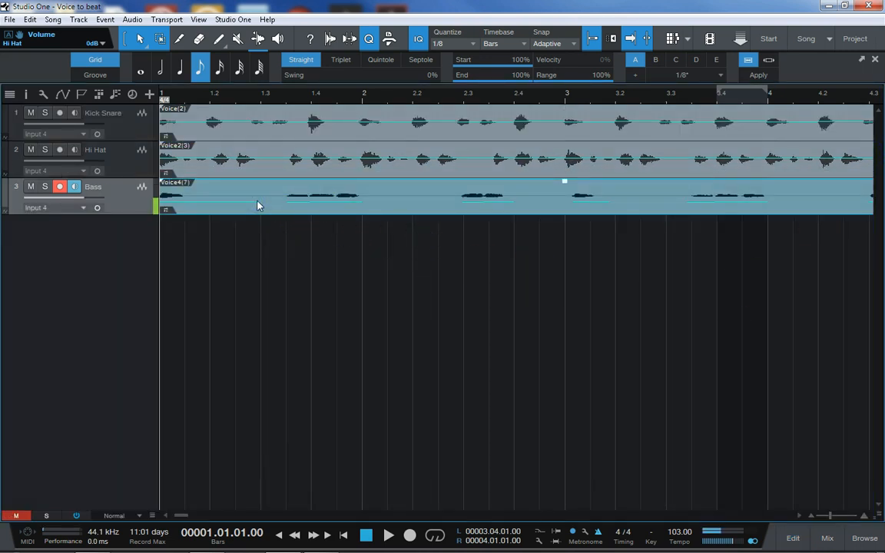
pyautogui.rightClick(258, 205)
pyautogui.click(332, 376)
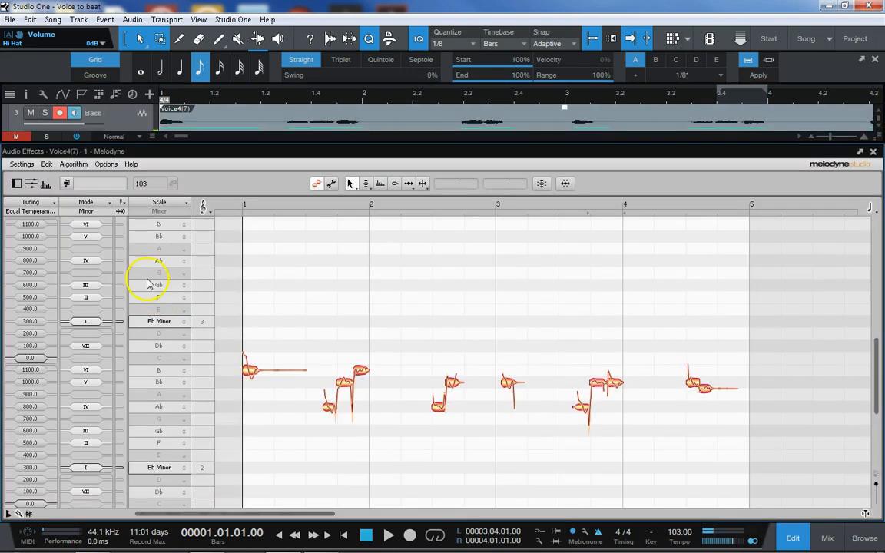
# Check the Bass event's detection algorithm, keeping it on Melodic.
pyautogui.click(72, 164)
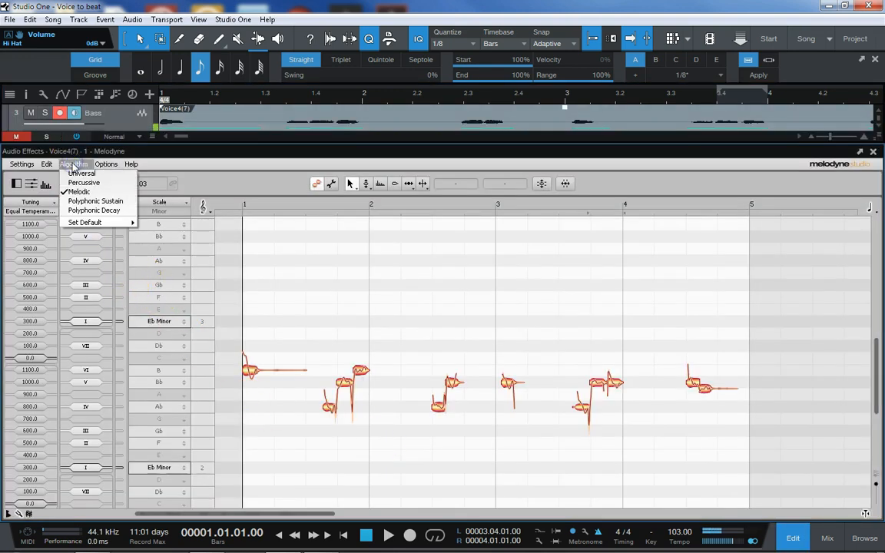
pyautogui.click(86, 192)
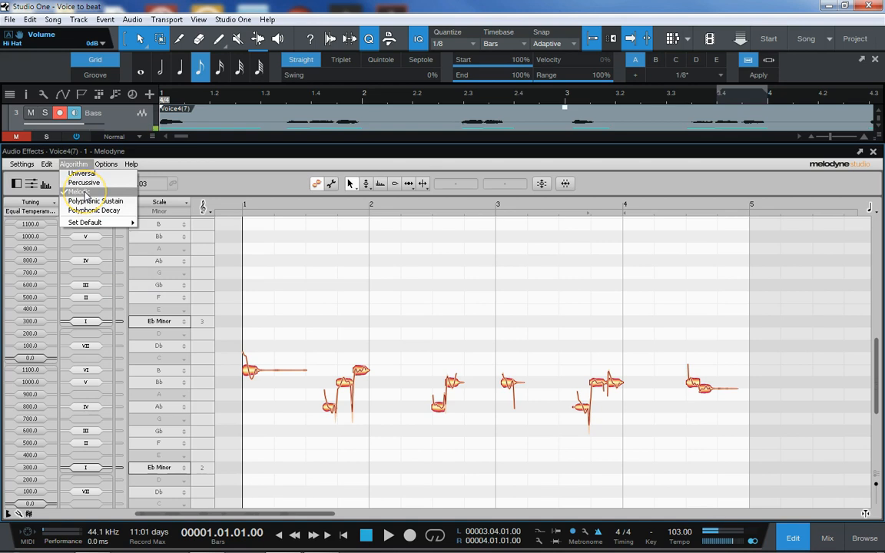
pyautogui.click(238, 162)
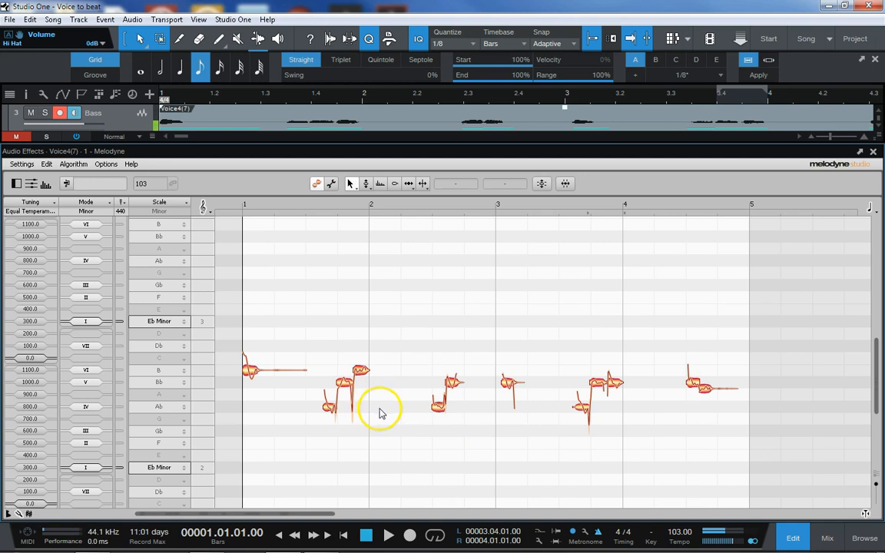
# Correct the bass notes' pitch with Pitch Center and Pitch Drift at 100 %, snapping them to Eb Minor.
pyautogui.click(541, 184)
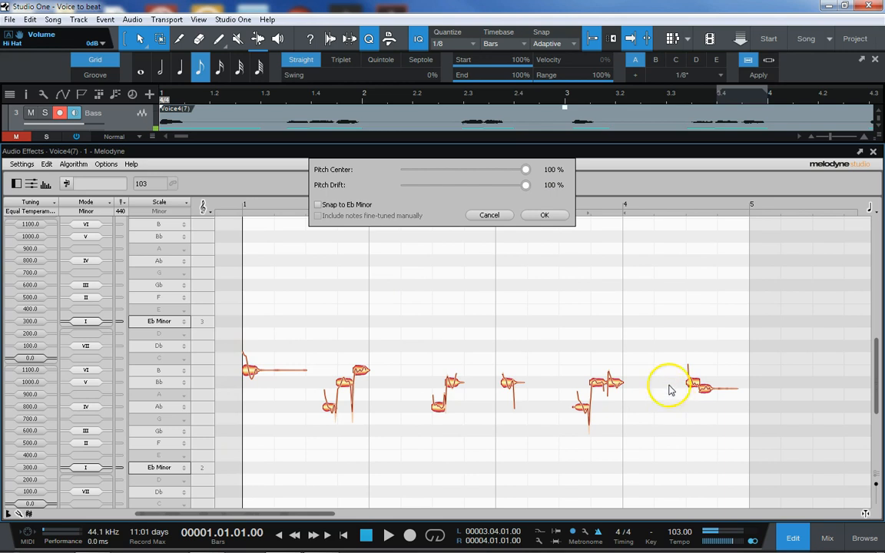
pyautogui.click(317, 205)
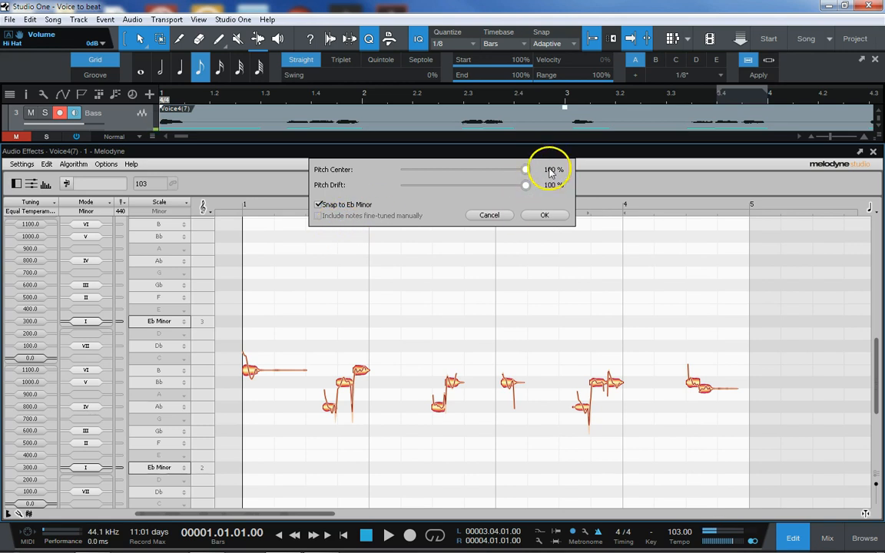
pyautogui.moveTo(524, 185); pyautogui.dragTo(522, 185)
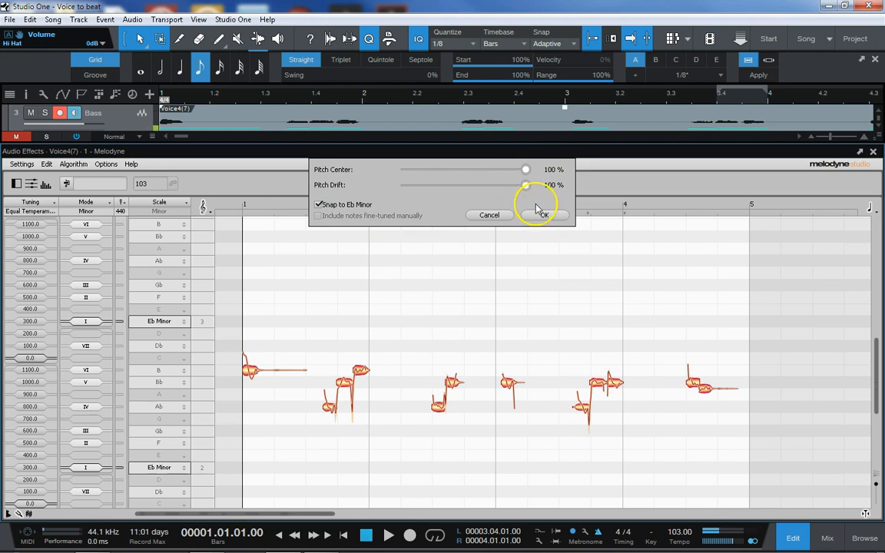
pyautogui.click(544, 215)
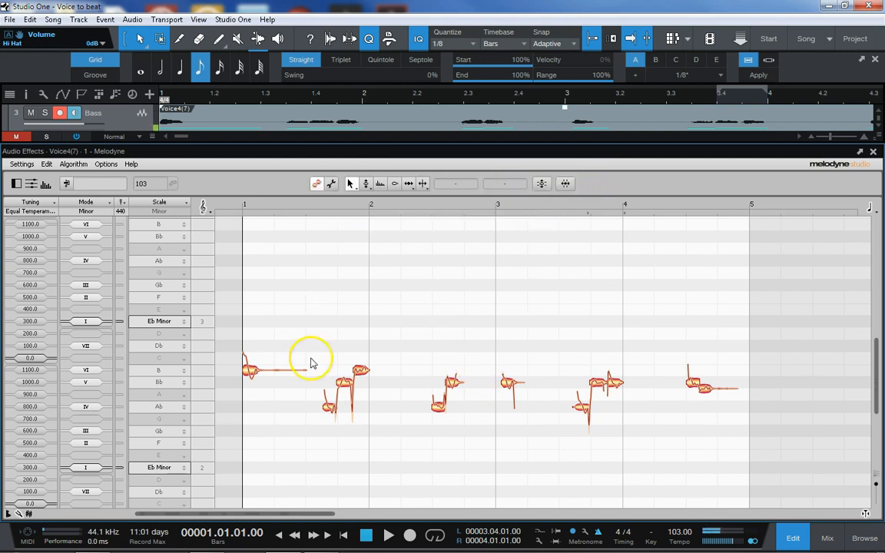
# Review the bass notes' pitches across the whole event, and close its Melodyne editor.
pyautogui.moveTo(782, 398); pyautogui.dragTo(470, 516)
pyautogui.moveTo(590, 482); pyautogui.dragTo(512, 289)
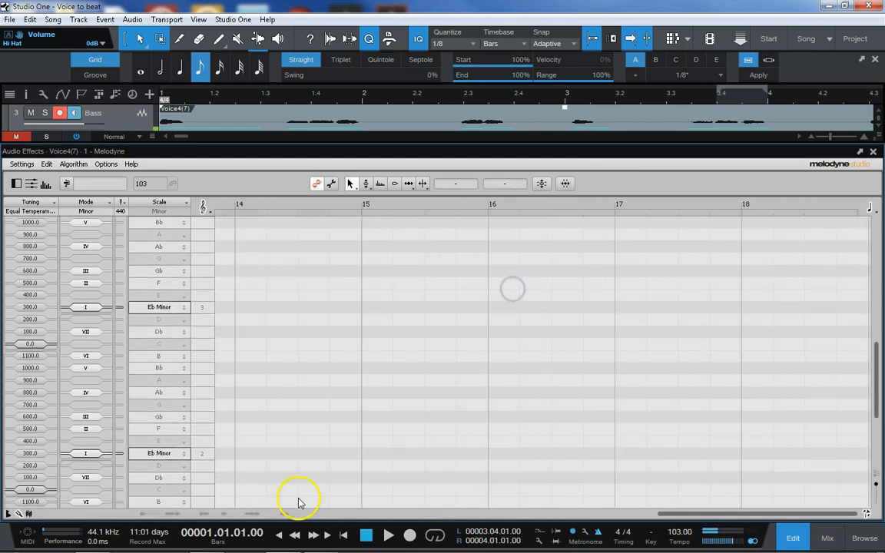
pyautogui.moveTo(681, 517); pyautogui.dragTo(152, 528)
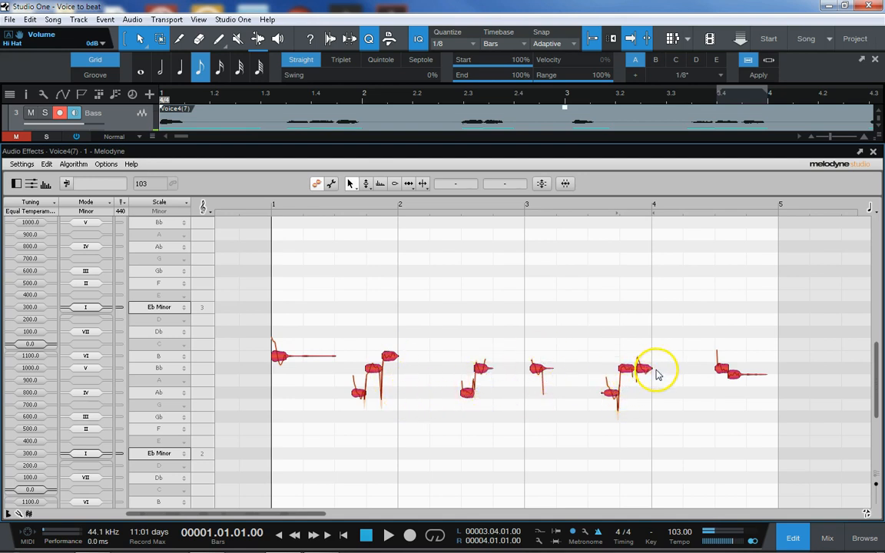
pyautogui.scroll(5, 529, 356)
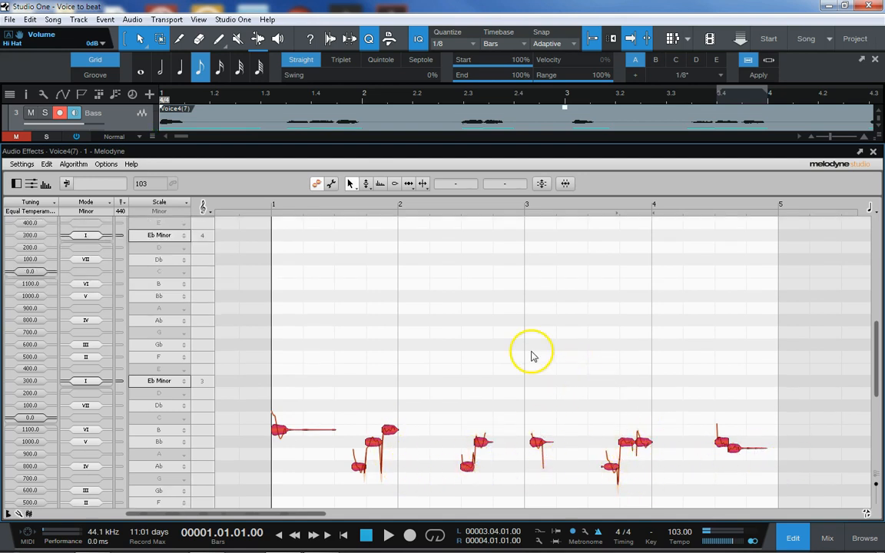
pyautogui.scroll(-8, 530, 361)
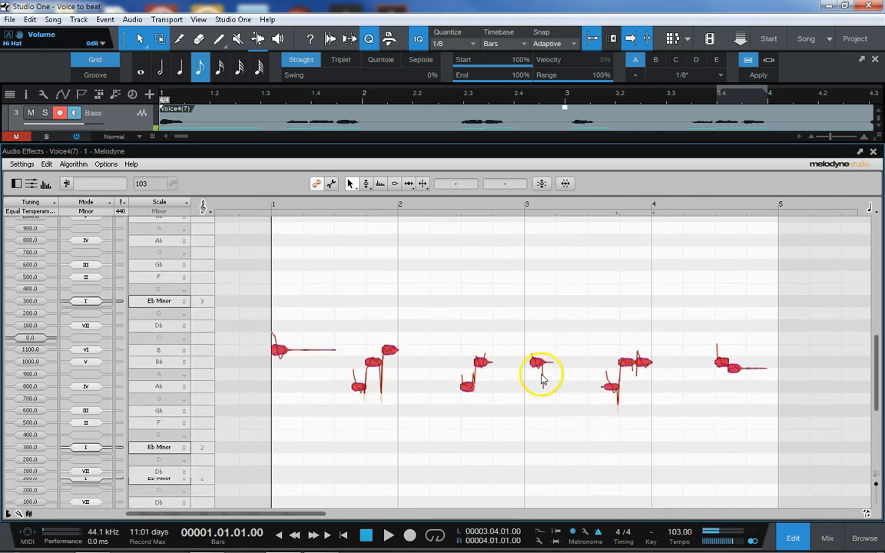
pyautogui.scroll(4, 547, 377)
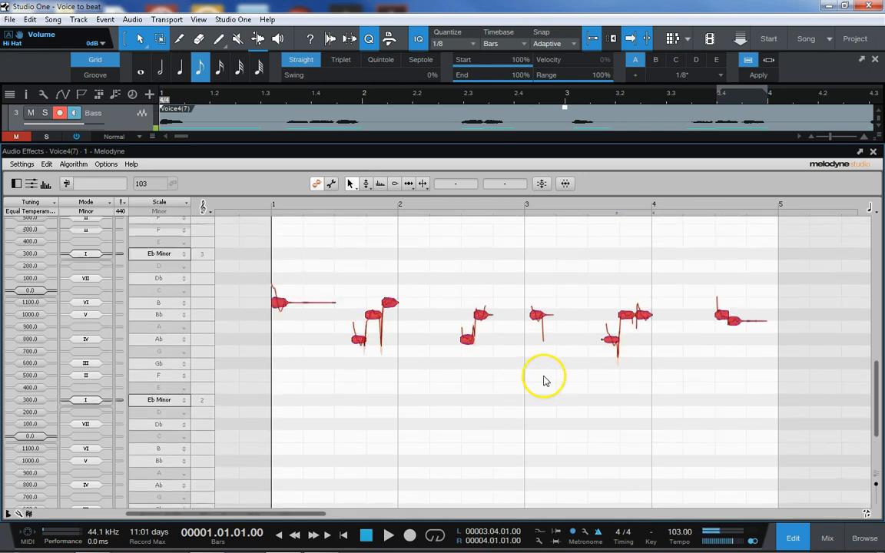
pyautogui.scroll(6, 543, 405)
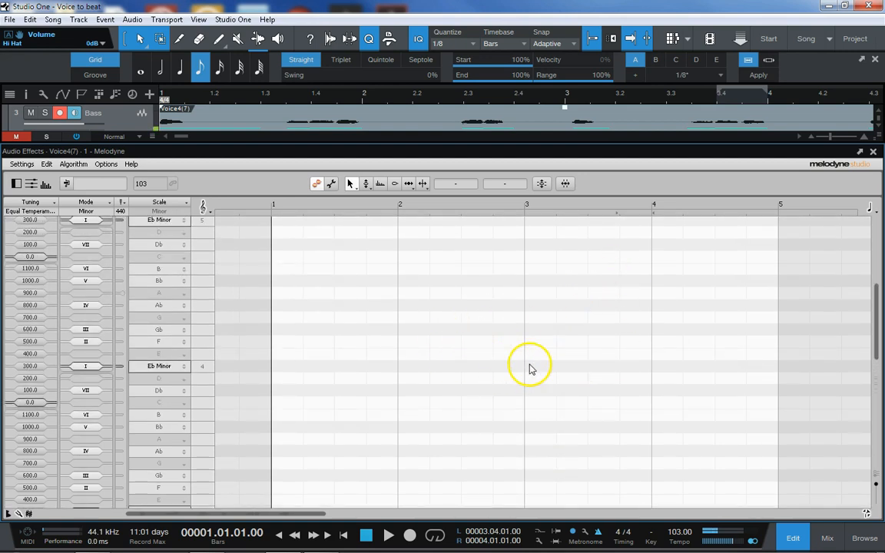
pyautogui.scroll(-10, 516, 367)
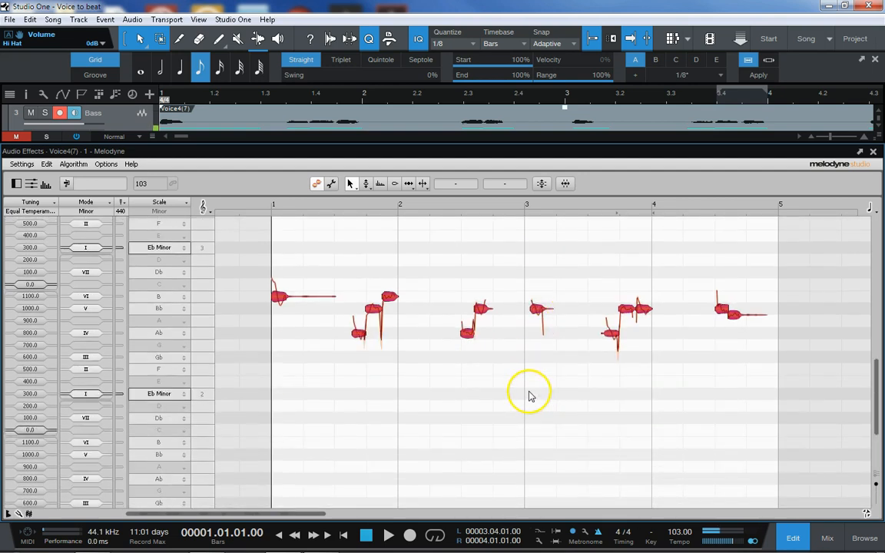
pyautogui.scroll(4, 501, 384)
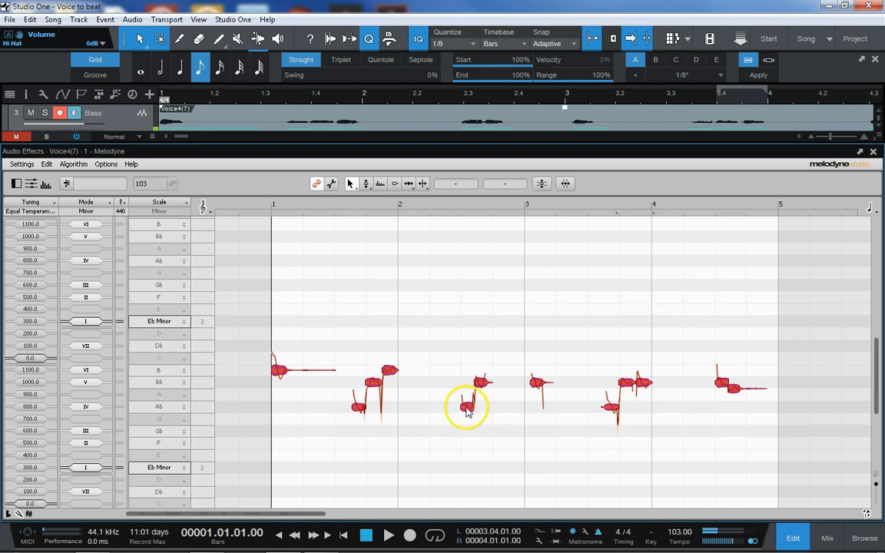
pyautogui.scroll(2, 476, 399)
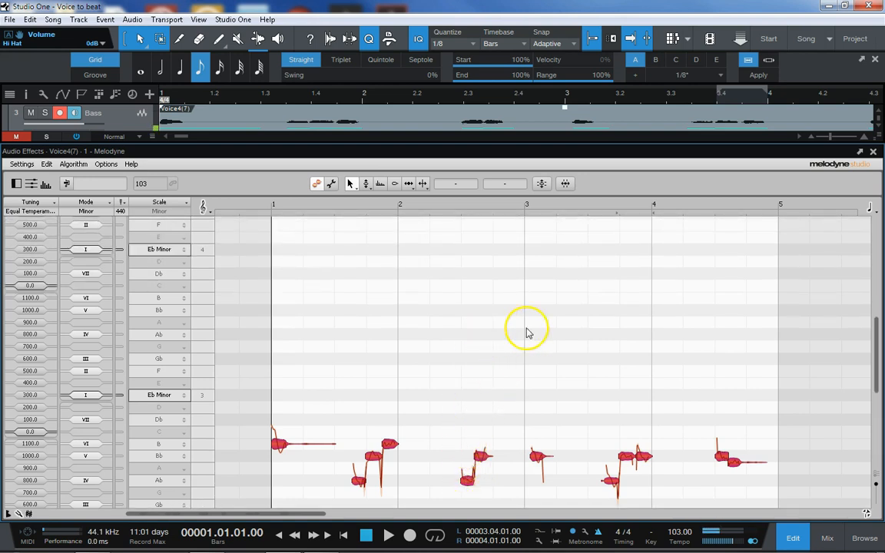
pyautogui.scroll(-2, 538, 361)
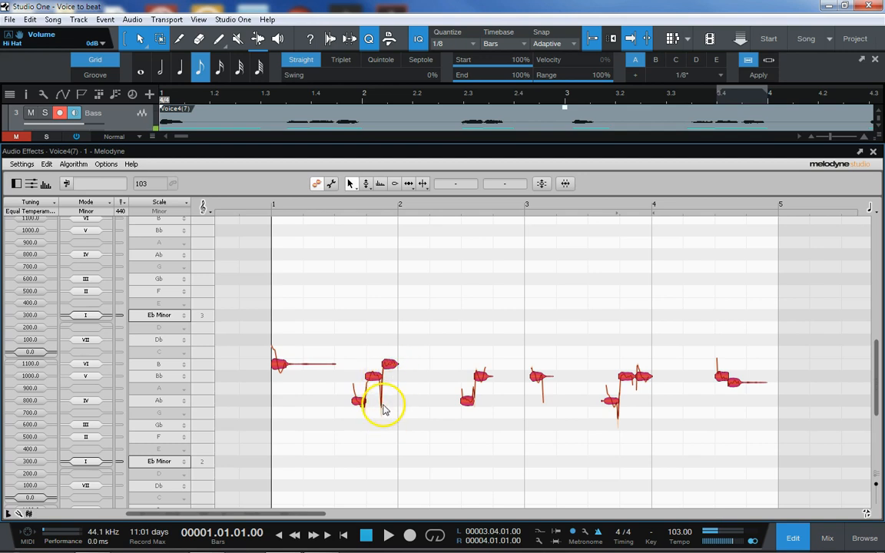
pyautogui.scroll(-2, 442, 464)
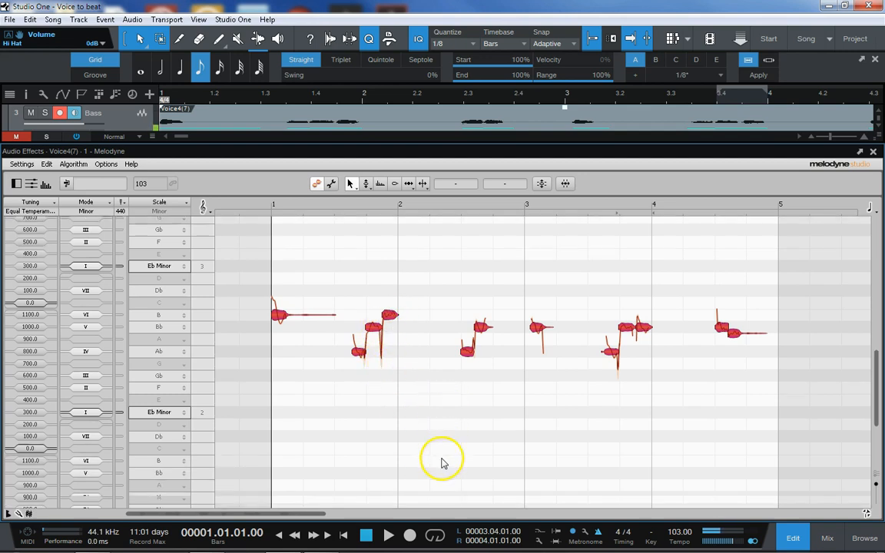
pyautogui.click(432, 448)
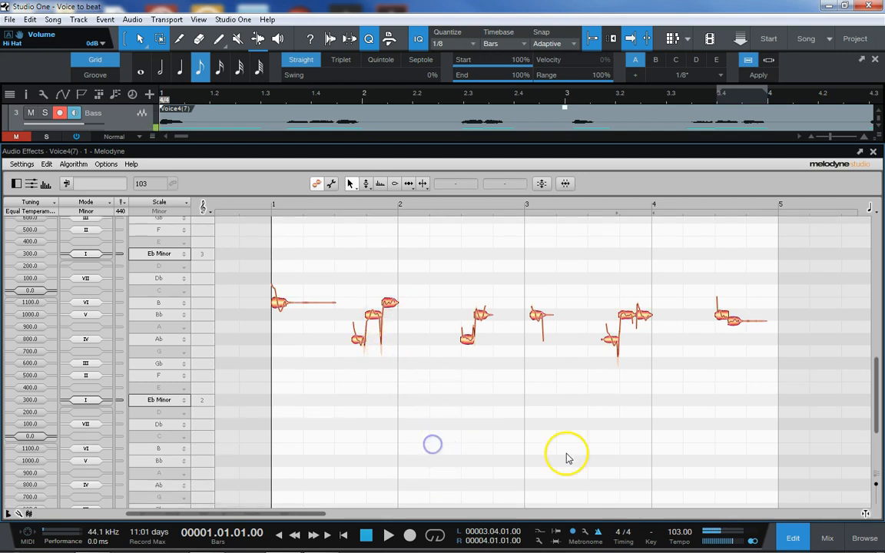
pyautogui.scroll(2, 591, 275)
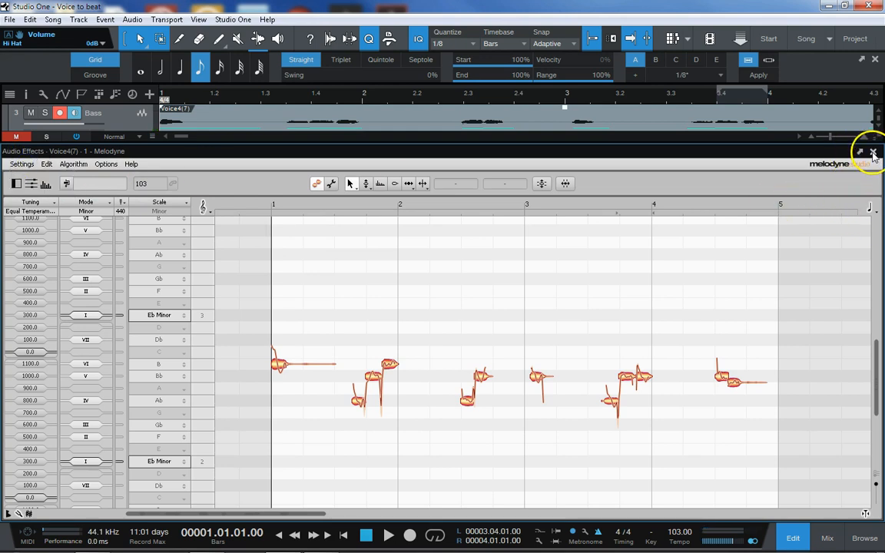
pyautogui.click(873, 153)
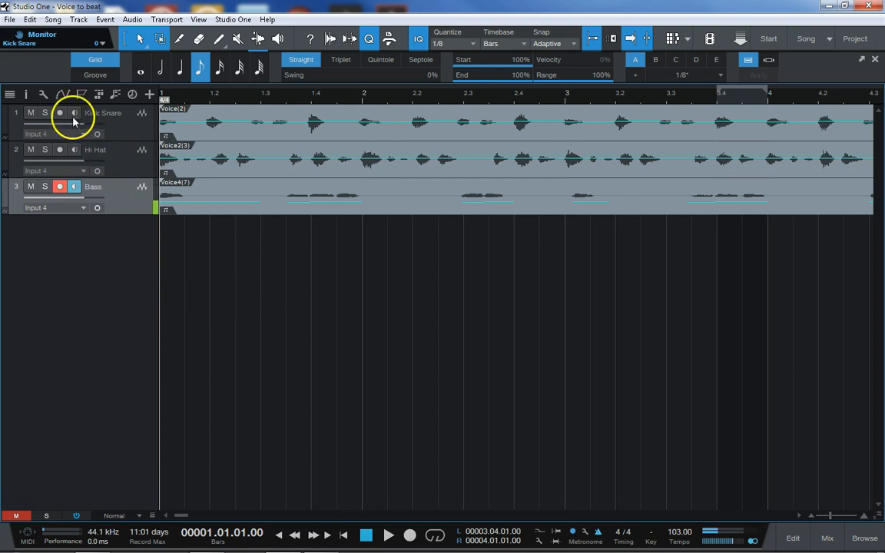
# Show the hidden Impact St 1 and Bass instrument tracks in the arrangement, and hide the track list.
pyautogui.click(11, 94)
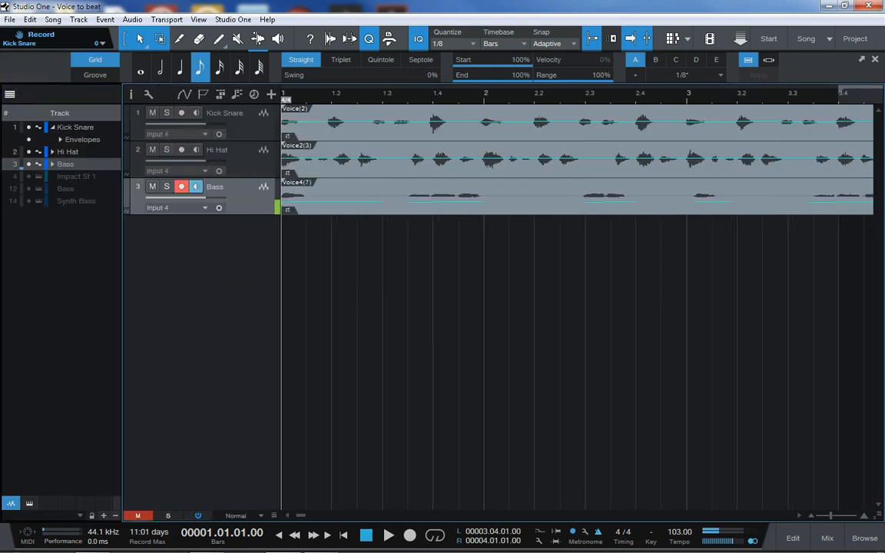
pyautogui.click(27, 176)
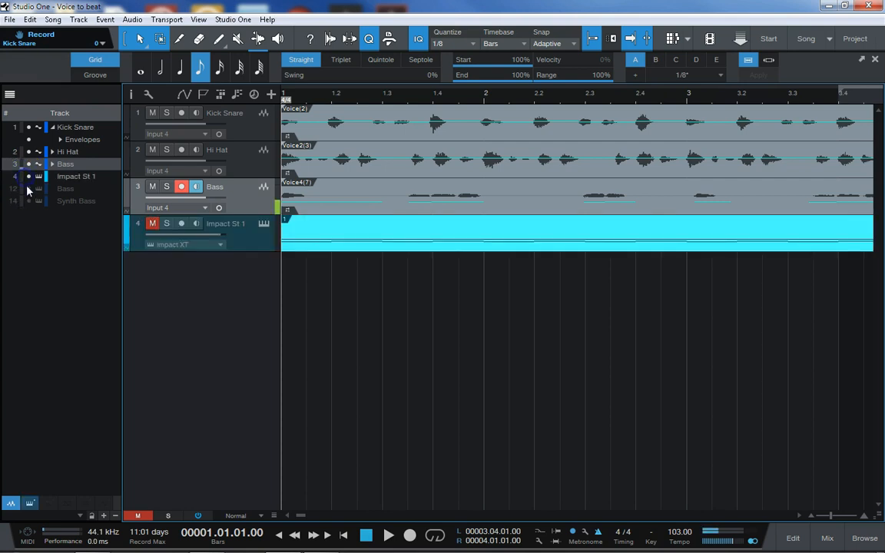
pyautogui.click(27, 189)
pyautogui.click(11, 94)
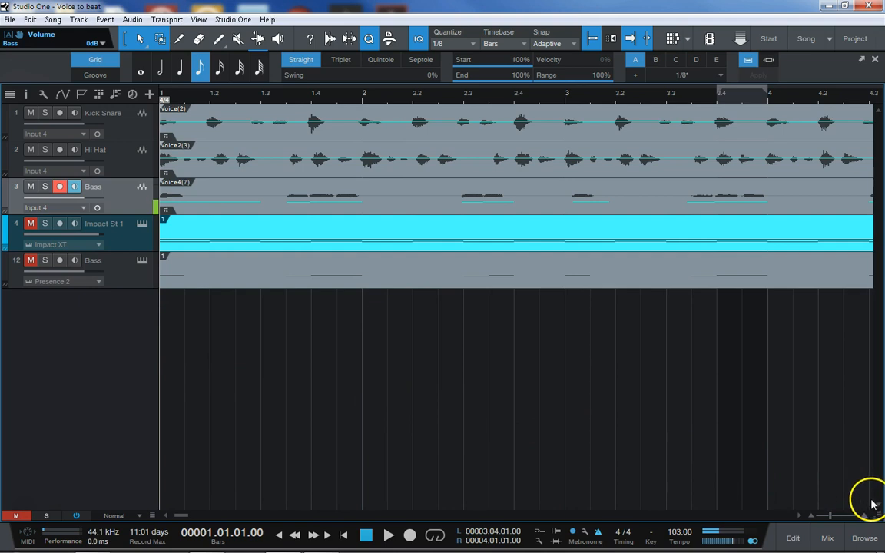
# Add a new instrument track below the existing ones using the Impact sampler from the browser.
pyautogui.click(865, 538)
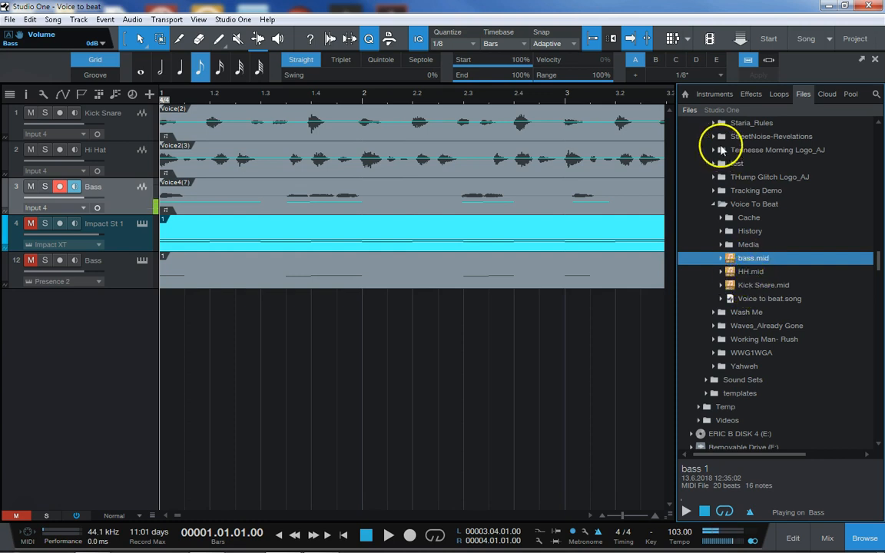
pyautogui.click(718, 93)
pyautogui.moveTo(808, 205); pyautogui.dragTo(90, 330)
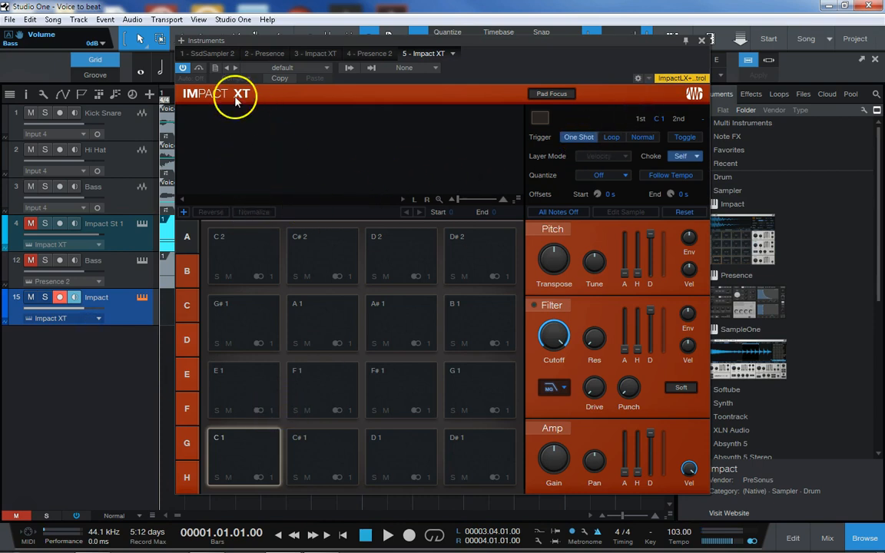
# Load the 70's Rock Kit preset into the new Impact XT, and close the instrument window.
pyautogui.click(270, 67)
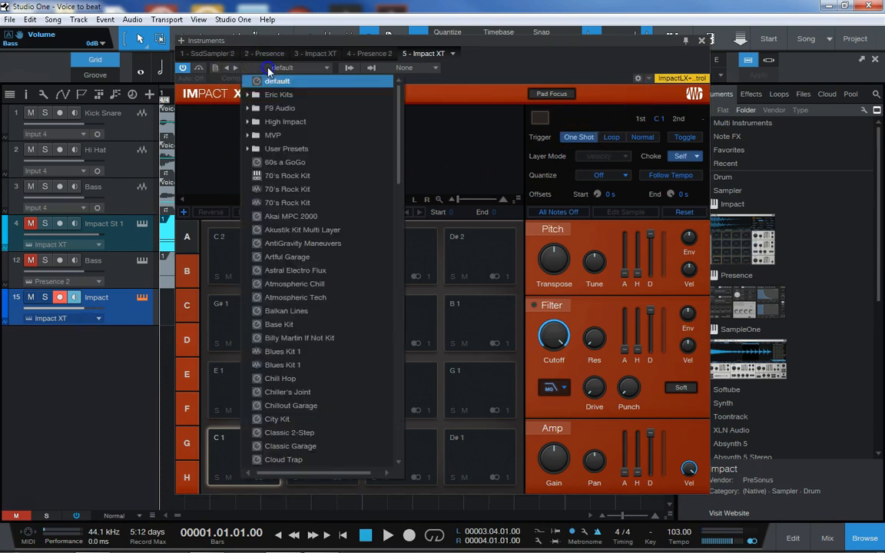
pyautogui.click(309, 182)
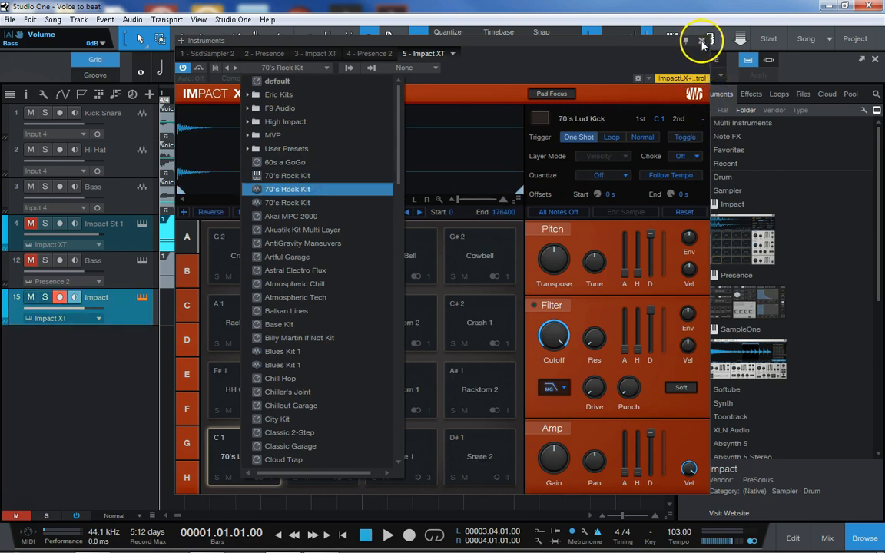
pyautogui.click(701, 40)
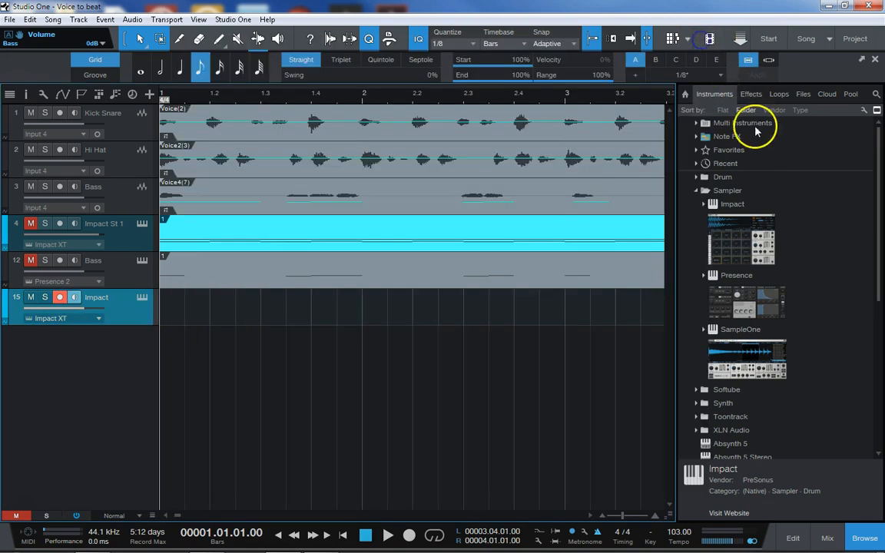
# Import Kick Snare.mid from the Voice To Beat folder onto the new Impact track at bar 1.
pyautogui.click(802, 93)
pyautogui.moveTo(768, 285); pyautogui.dragTo(175, 309)
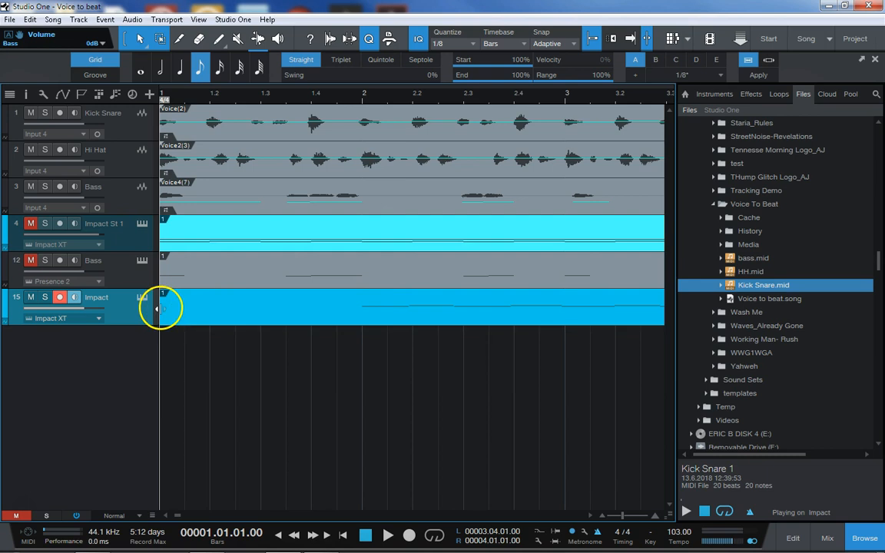
# Trim the empty first bar from the imported kick/snare part and move the part to start at bar 1.
pyautogui.moveTo(160, 308); pyautogui.dragTo(354, 318)
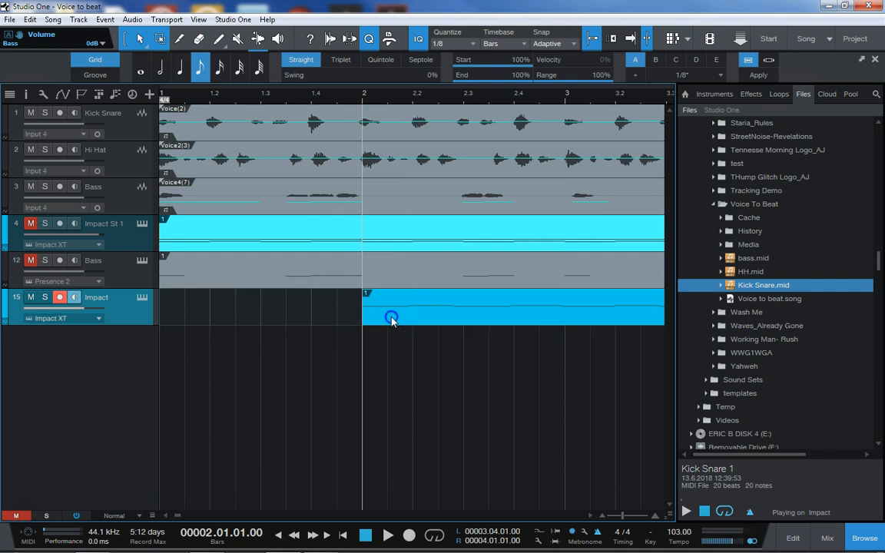
pyautogui.moveTo(387, 321); pyautogui.dragTo(189, 319)
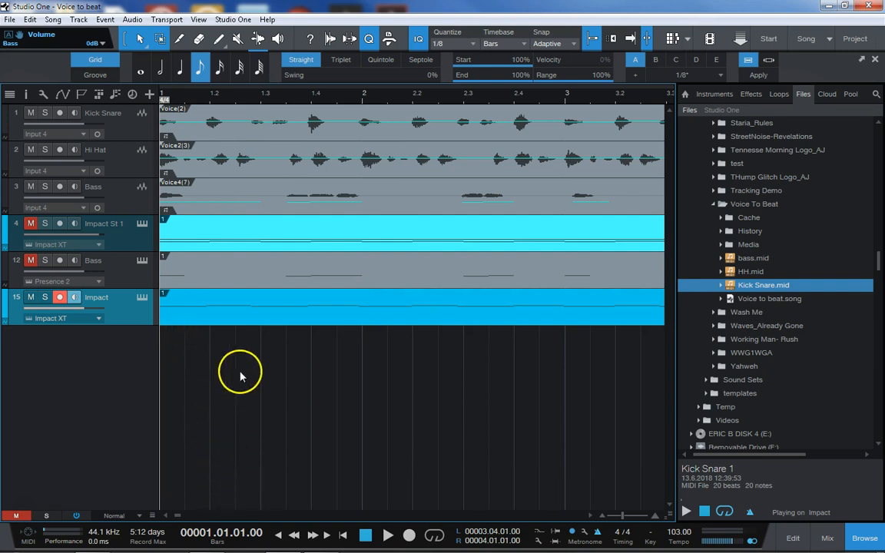
pyautogui.click(590, 516)
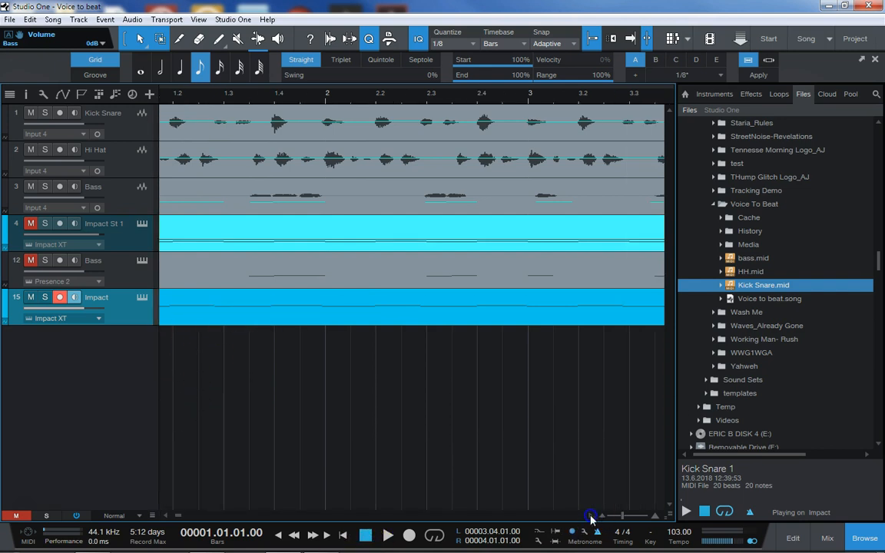
pyautogui.click(175, 516)
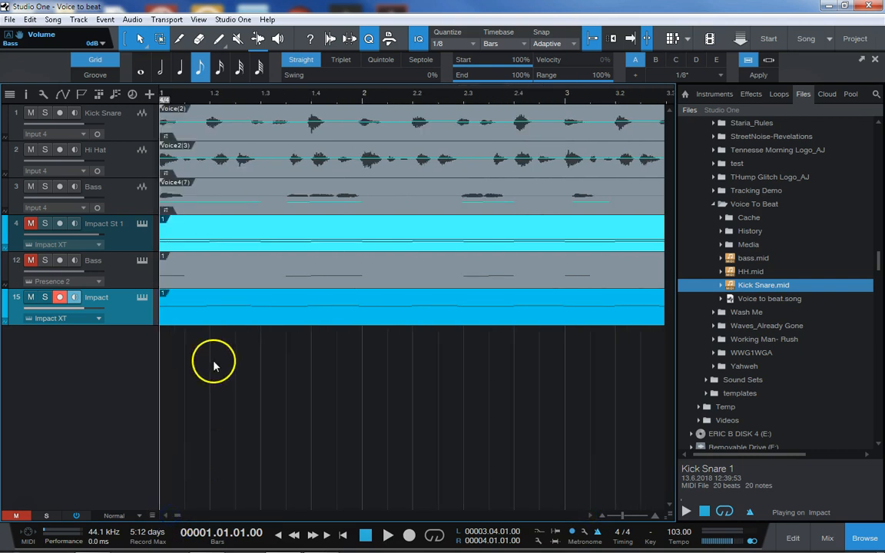
# Open the Impact track's kick/snare part for editing and switch its note display to the drum view.
pyautogui.doubleClick(228, 319)
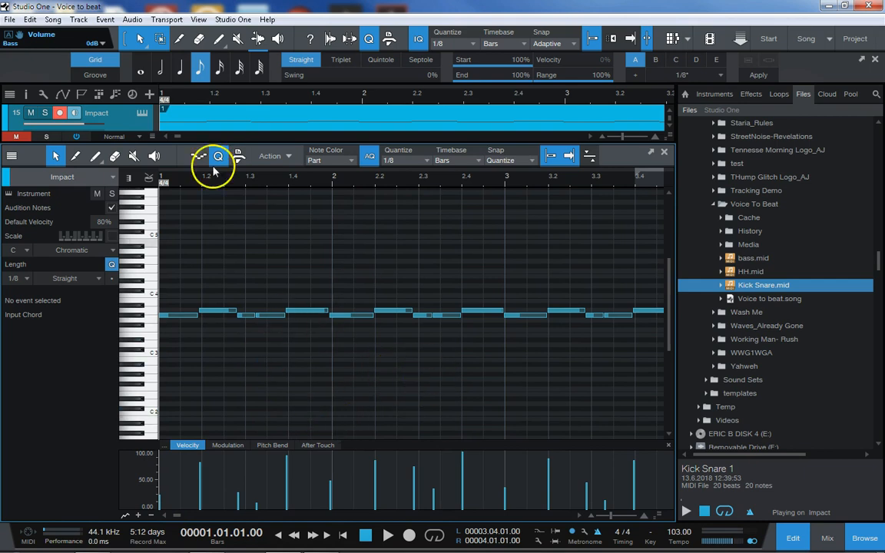
pyautogui.click(153, 177)
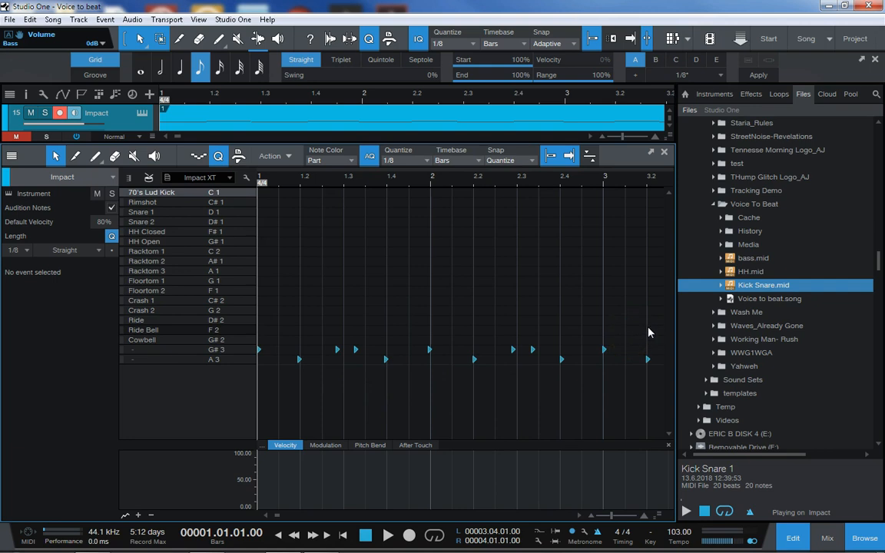
# Select all the G#3 kick notes in the drum editor and move them up to the 70's Lud Kick row (C 1).
pyautogui.moveTo(646, 325); pyautogui.dragTo(238, 353)
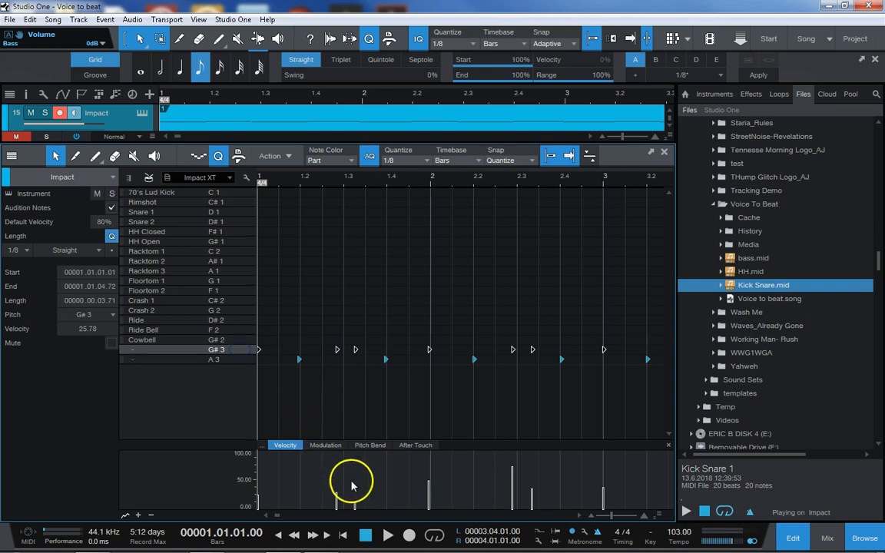
pyautogui.moveTo(278, 516); pyautogui.dragTo(281, 518)
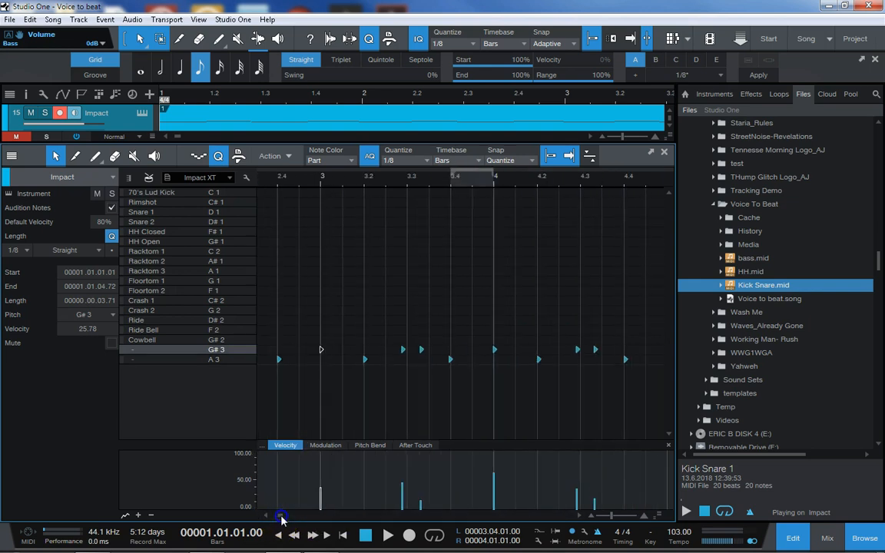
pyautogui.moveTo(573, 326); pyautogui.dragTo(178, 354)
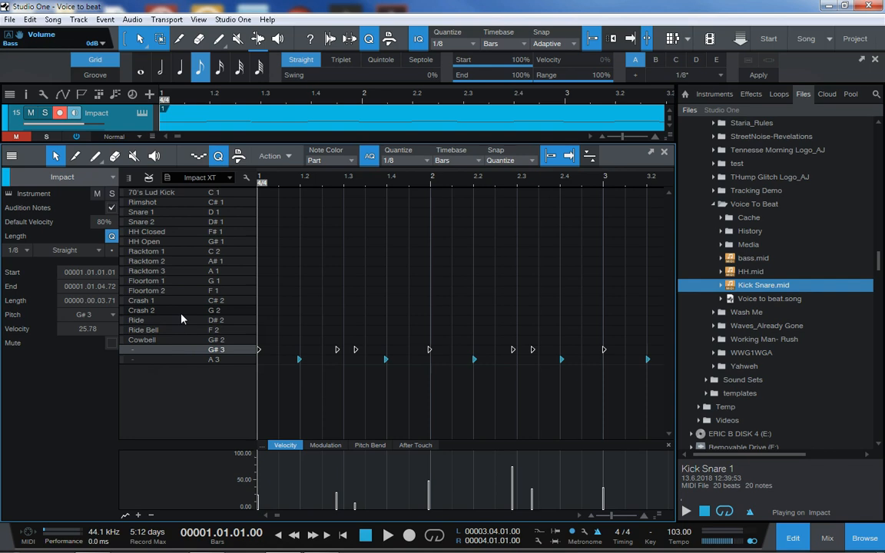
pyautogui.press('Up')
pyautogui.press('Up')
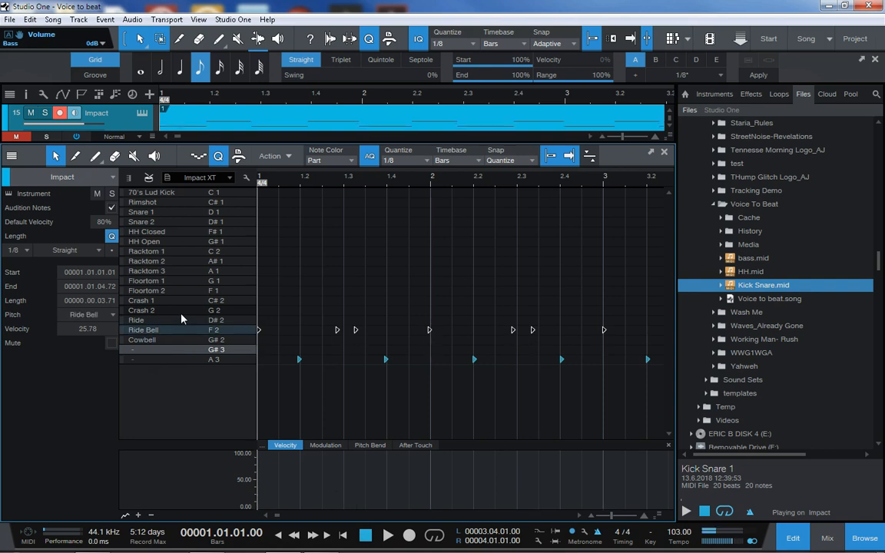
pyautogui.hotkey('shift', 'Up')
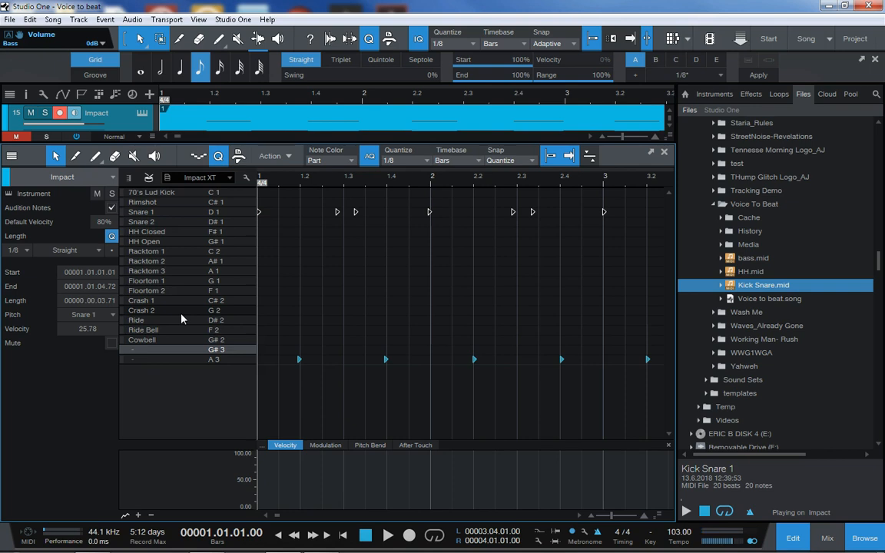
pyautogui.press('Up')
pyautogui.press('Up')
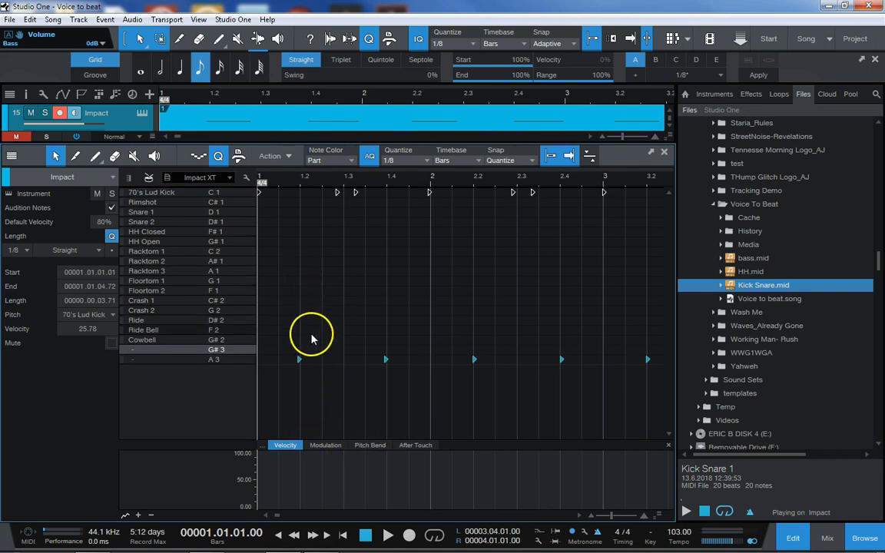
# Select all the A3 snare notes, move them up to the Snare 1 row (D 1), and close the editor.
pyautogui.moveTo(278, 336); pyautogui.dragTo(311, 415)
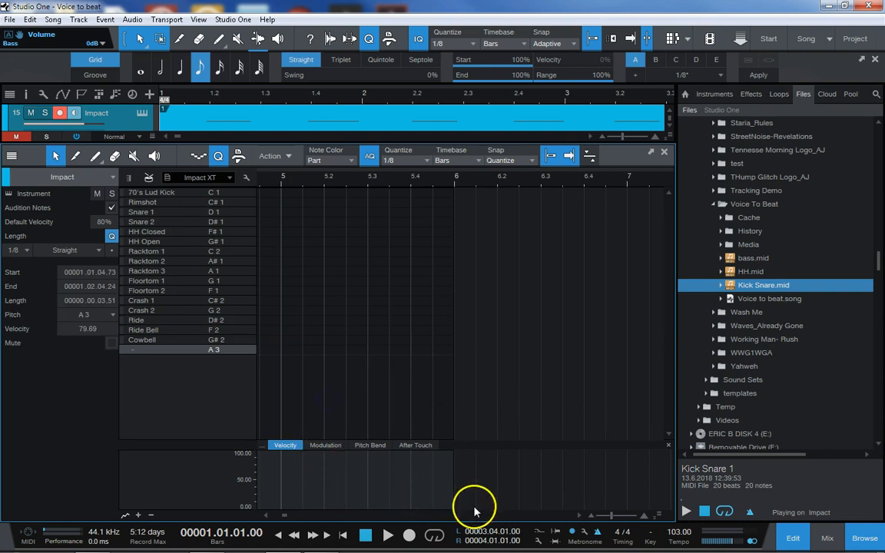
pyautogui.moveTo(265, 517); pyautogui.dragTo(275, 507)
pyautogui.press('Up')
pyautogui.press('Up')
pyautogui.press('Up')
pyautogui.press('Up')
pyautogui.press('Up')
pyautogui.press('Up')
pyautogui.press('Up')
pyautogui.press('Up')
pyautogui.press('Up')
pyautogui.press('Up')
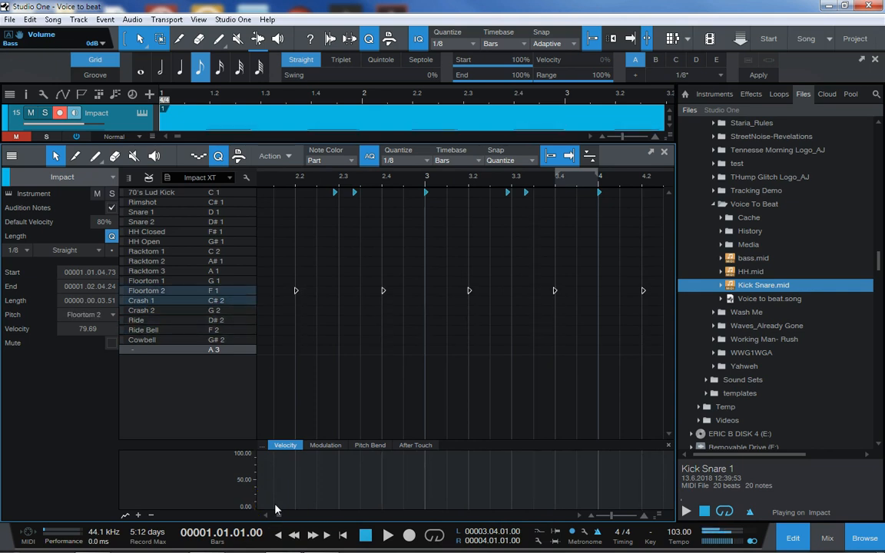
pyautogui.press('Up')
pyautogui.press('Up')
pyautogui.press('Up')
pyautogui.press('Up')
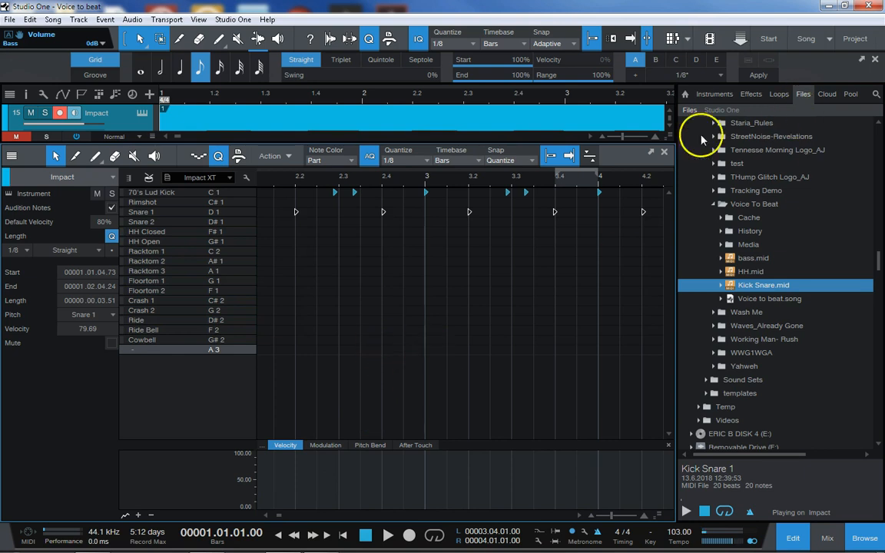
pyautogui.click(665, 153)
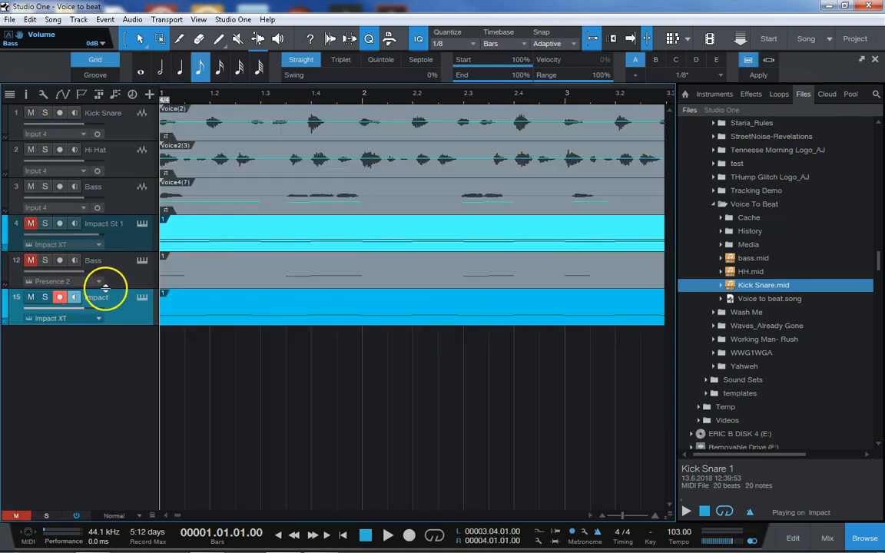
# Solo the Impact track and listen to its kick/snare part, then stop playback.
pyautogui.click(44, 297)
pyautogui.press('space')
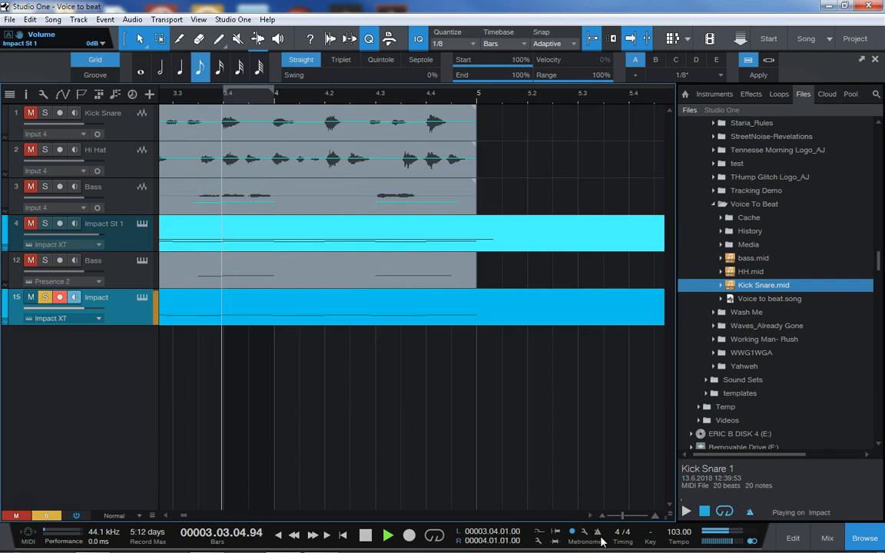
pyautogui.press('space')
# Remove the Impact track (track 15) together with its instrument.
pyautogui.click(598, 503)
pyautogui.click(462, 321)
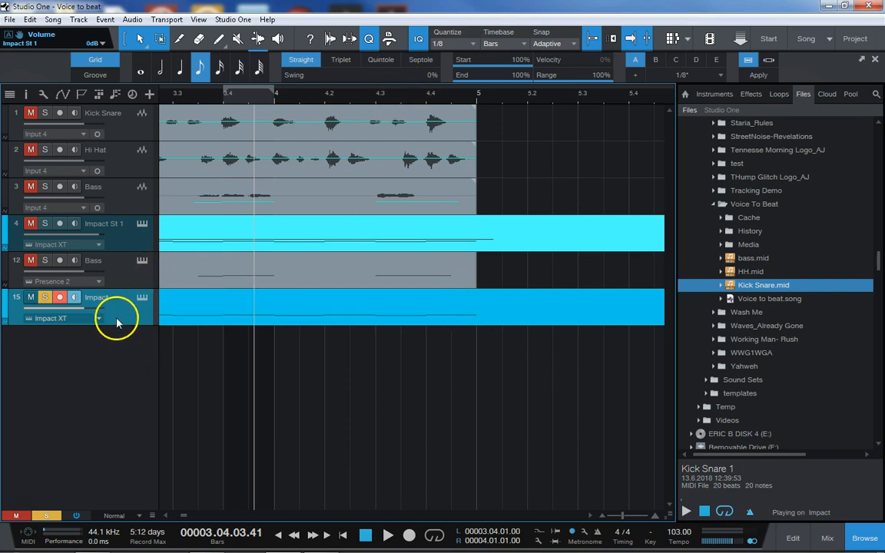
pyautogui.rightClick(115, 282)
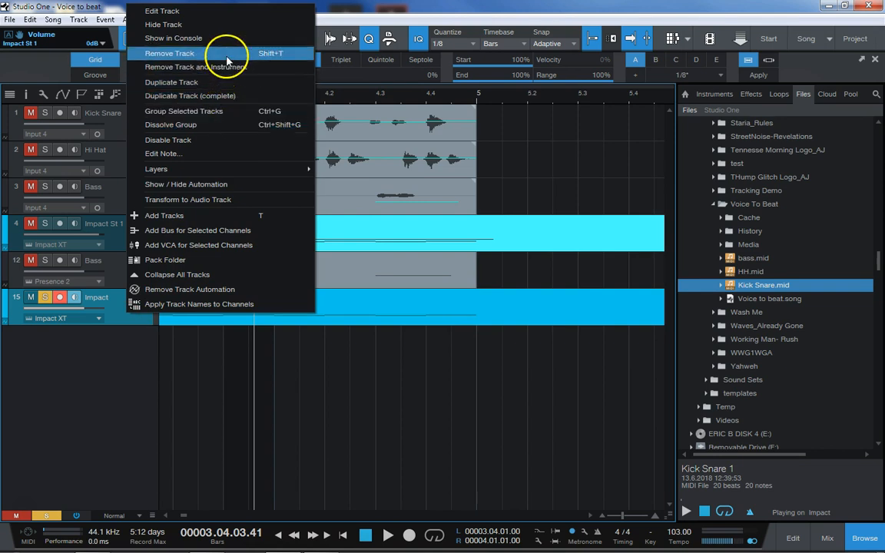
pyautogui.click(224, 67)
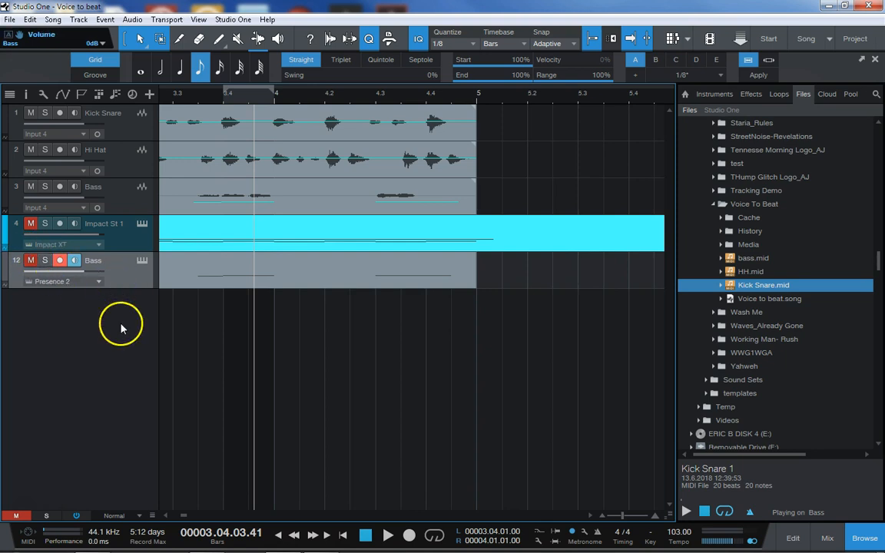
# Open the Presence Bass track's part in the note editor, examine its notes from start to end, and close the editor.
pyautogui.moveTo(185, 515); pyautogui.dragTo(170, 513)
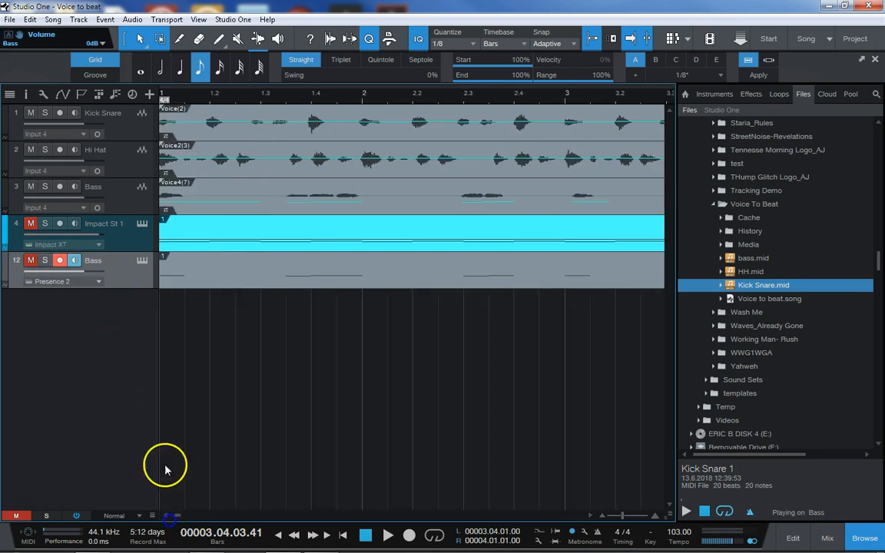
pyautogui.doubleClick(209, 282)
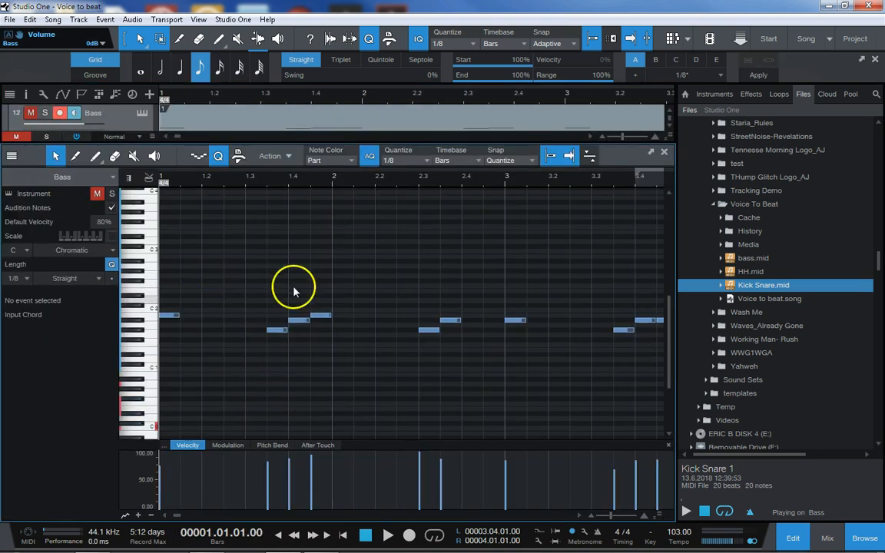
pyautogui.scroll(3, 395, 276)
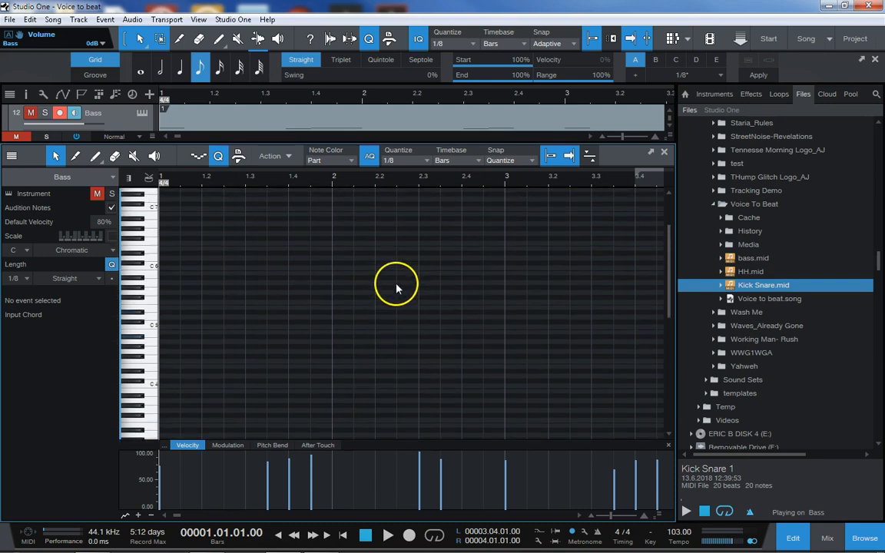
pyautogui.scroll(-9, 403, 287)
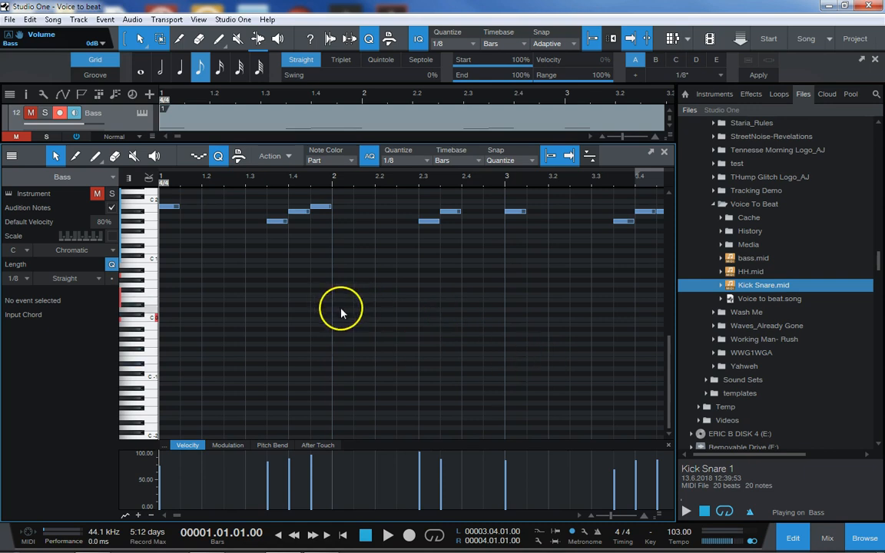
pyautogui.scroll(2, 408, 354)
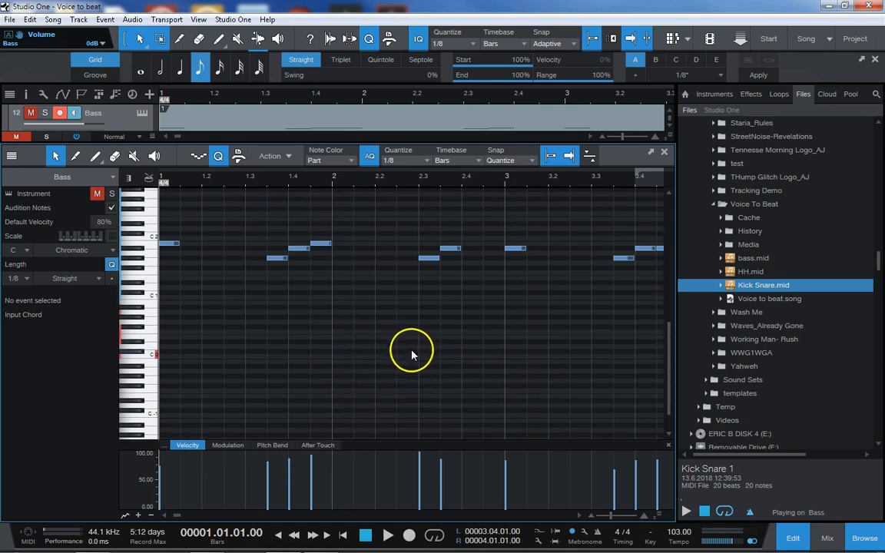
pyautogui.scroll(2, 395, 393)
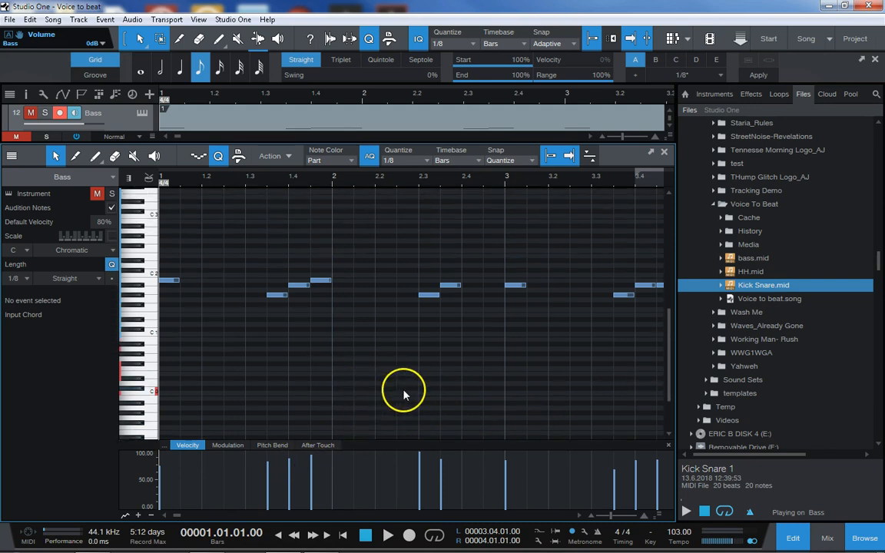
pyautogui.scroll(-2, 376, 389)
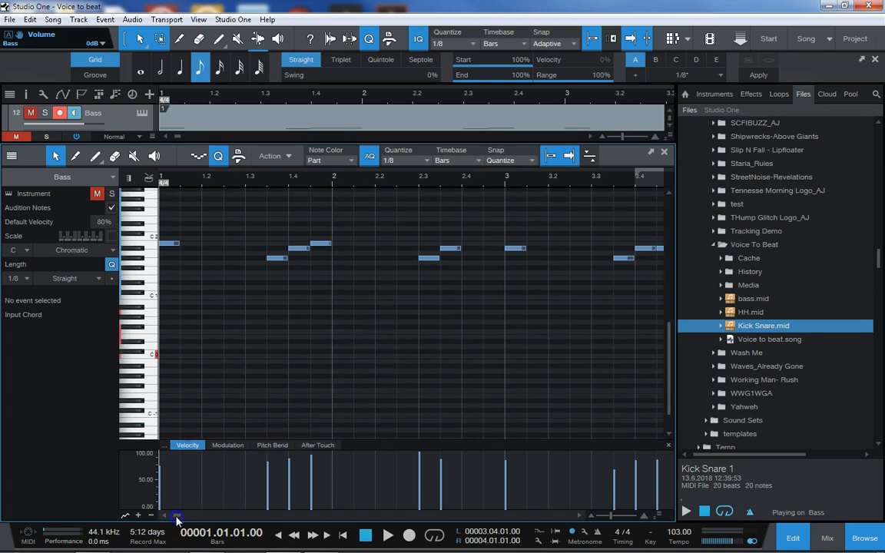
pyautogui.moveTo(176, 519); pyautogui.dragTo(180, 519)
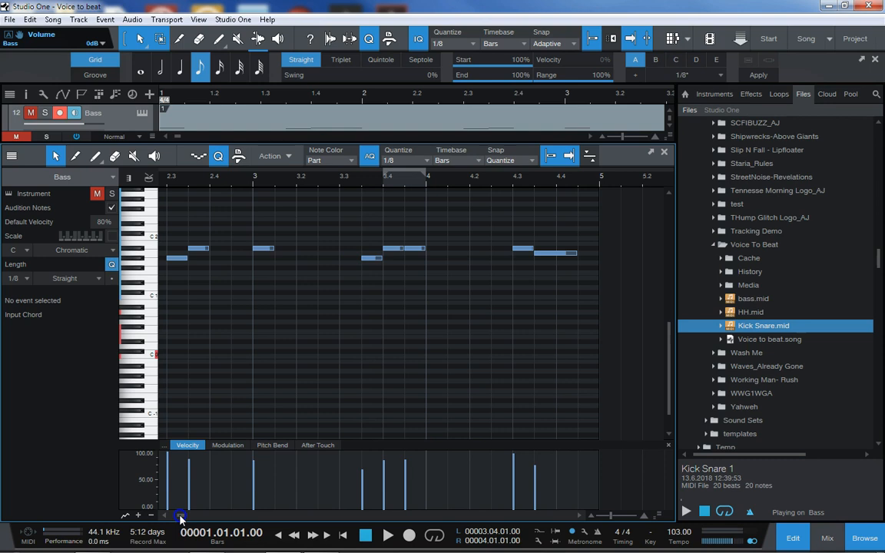
pyautogui.moveTo(180, 520); pyautogui.dragTo(173, 519)
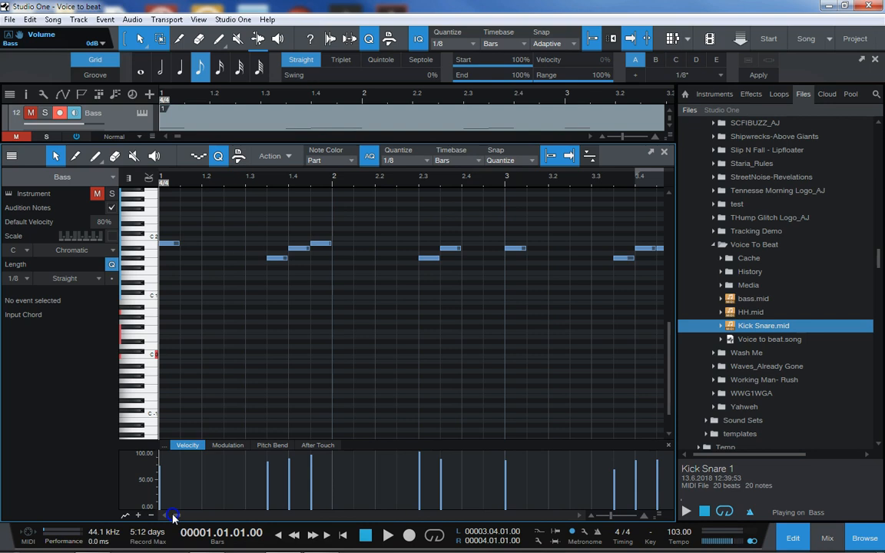
pyautogui.moveTo(174, 517)
pyautogui.mouseDown()
pyautogui.moveTo(182, 515)
pyautogui.moveTo(159, 507)
pyautogui.mouseUp()
pyautogui.scroll(3, 343, 308)
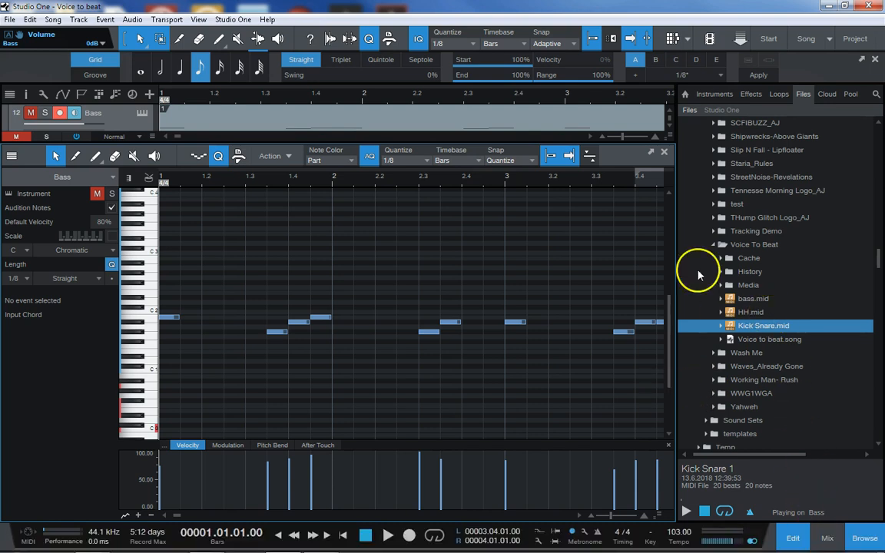
pyautogui.click(665, 156)
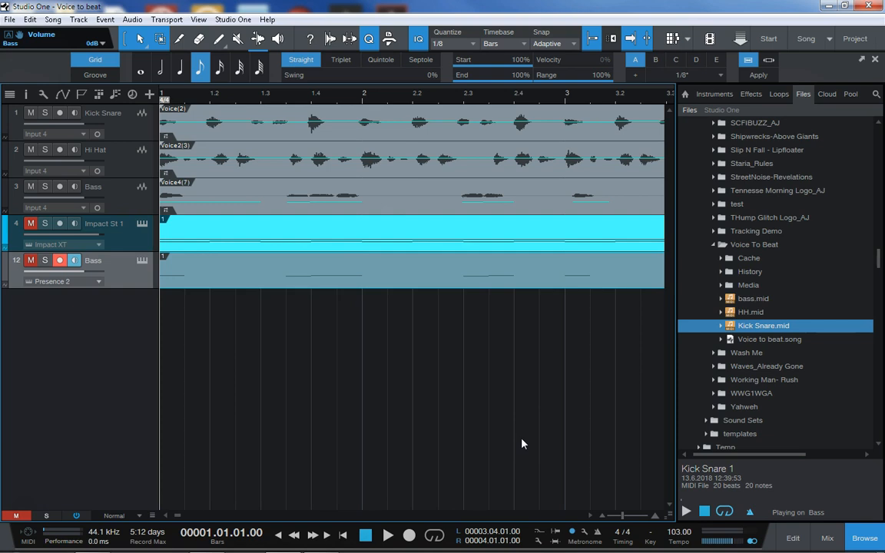
# Unmute the Impact St 1 and Presence Bass instrument tracks, and mute the Kick Snare, Hi Hat and Bass voice recordings.
pyautogui.click(28, 227)
pyautogui.click(33, 263)
pyautogui.click(30, 113)
pyautogui.click(31, 150)
pyautogui.click(29, 187)
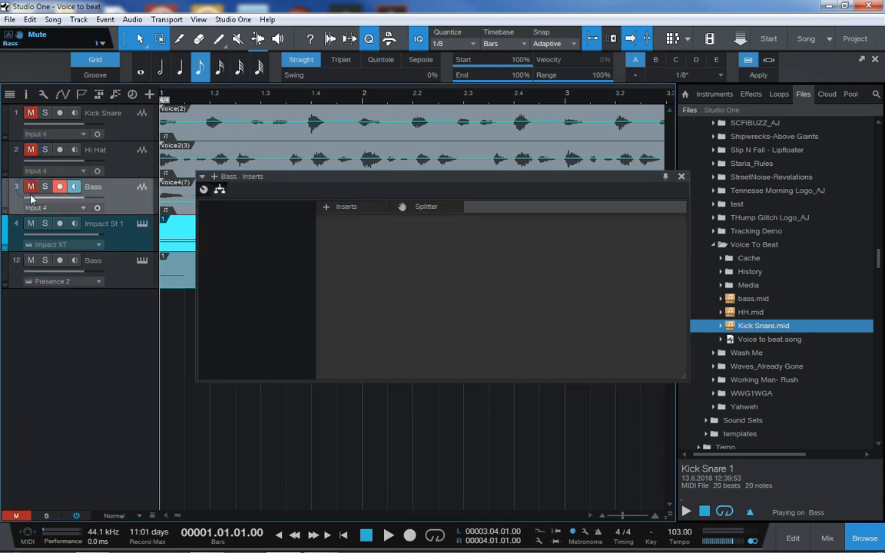
pyautogui.click(682, 177)
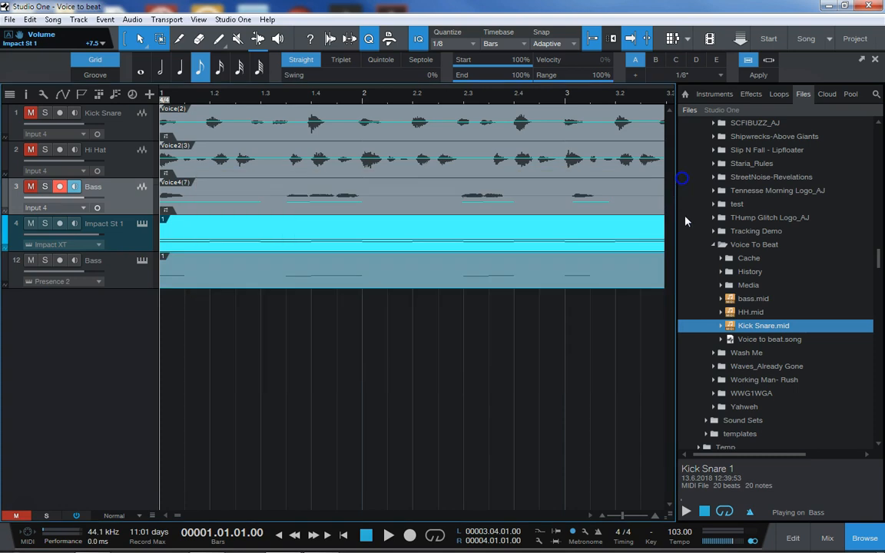
# Play the drum and bass instrument tracks together from bar 1 to hear the finished beat, and select the Impact St 1 part.
pyautogui.press('space')
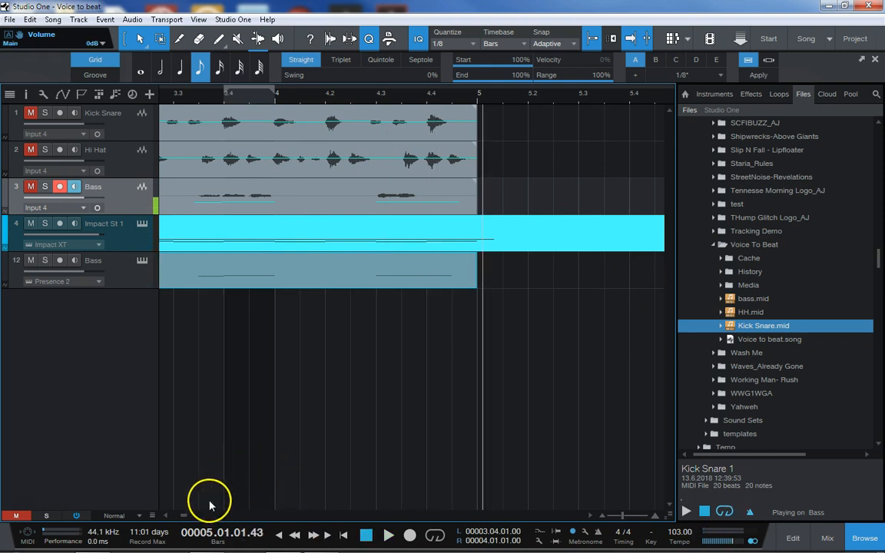
pyautogui.moveTo(187, 516); pyautogui.dragTo(174, 512)
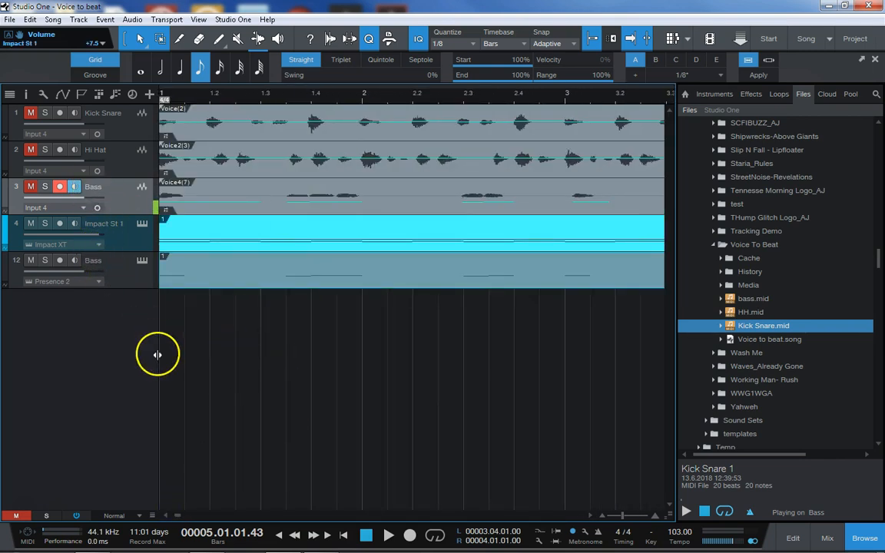
pyautogui.click(209, 241)
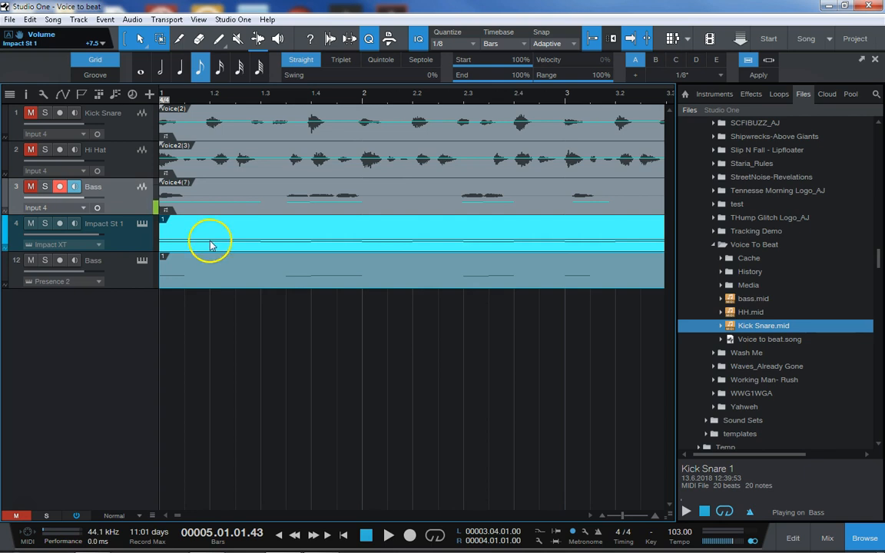